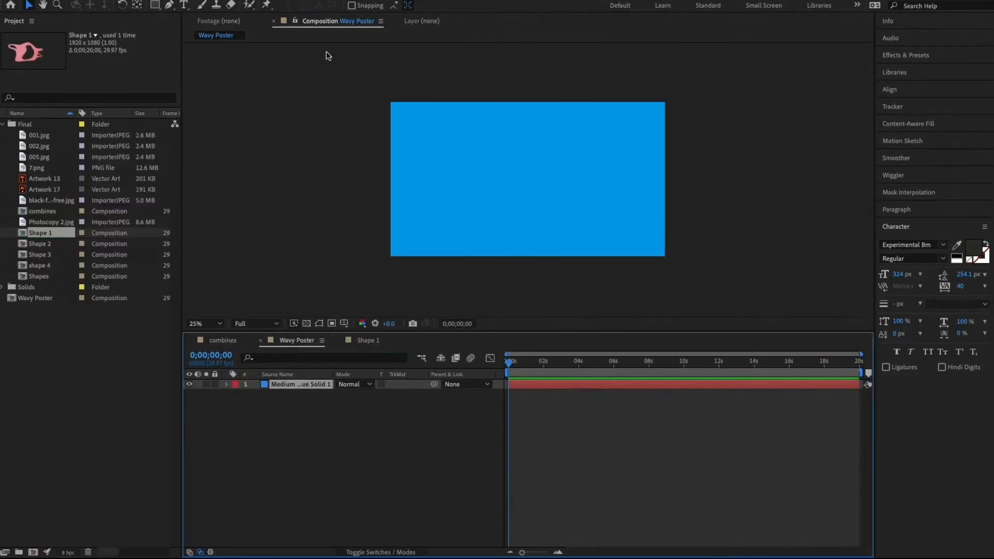
Draw a closed wavy blob mask with the Pen tool on the blue solid in the Wavy Poster composition
click(362, 340)
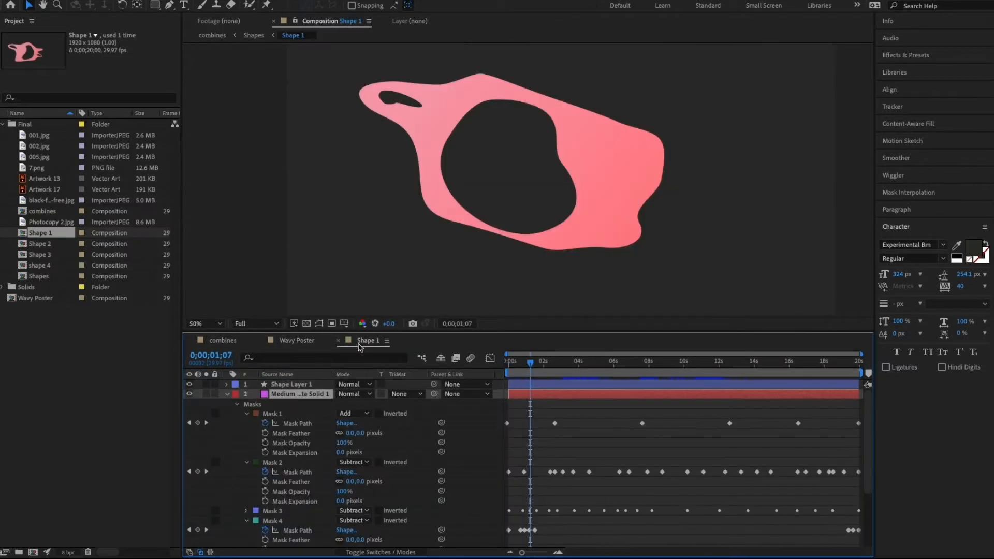
click(294, 341)
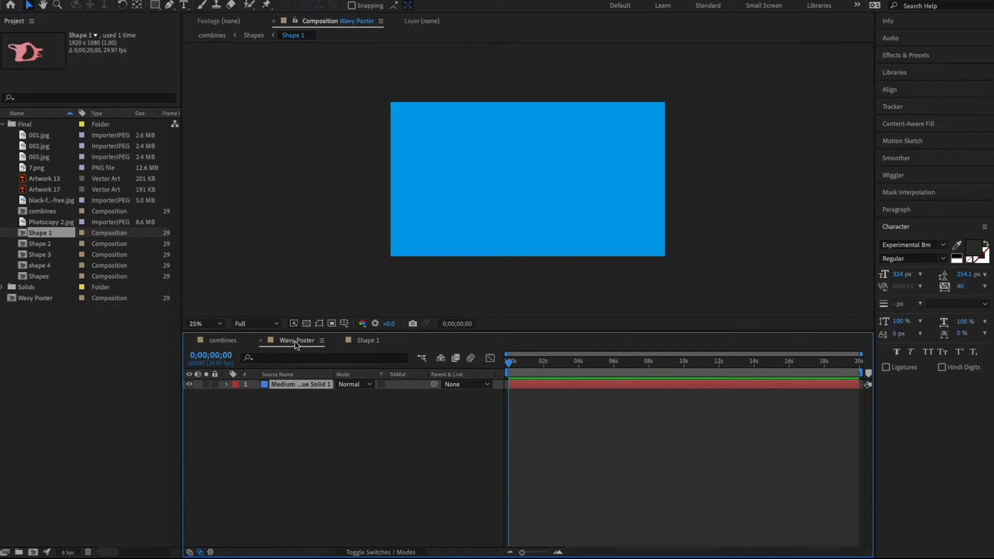
click(171, 5)
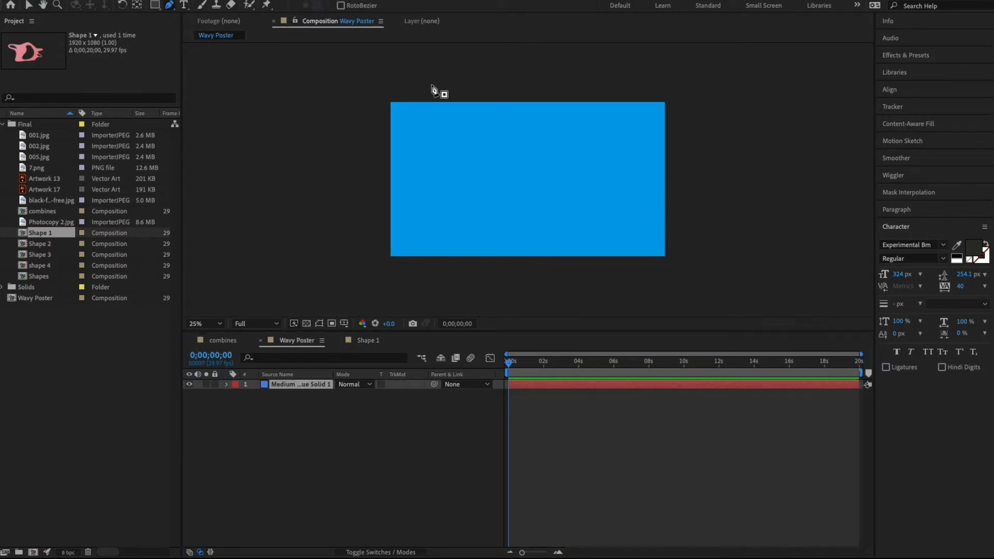
click(522, 127)
drag(475, 128, 471, 147)
drag(496, 181, 505, 198)
drag(565, 212, 599, 213)
drag(605, 175, 632, 174)
drag(626, 133, 615, 128)
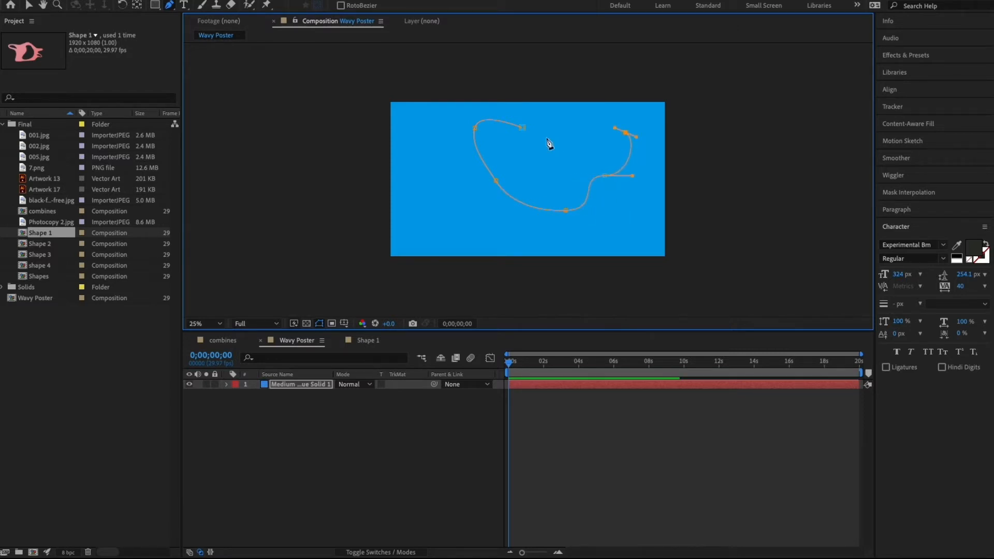
drag(522, 127, 505, 154)
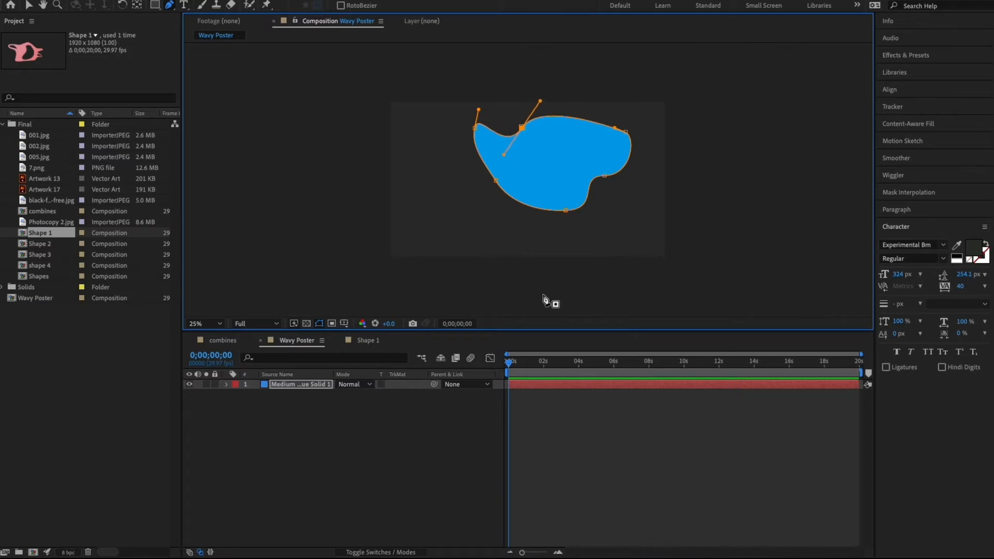
Enable Mask Path keyframing for Mask 1 of the blue solid at 0;00;00;00
click(227, 385)
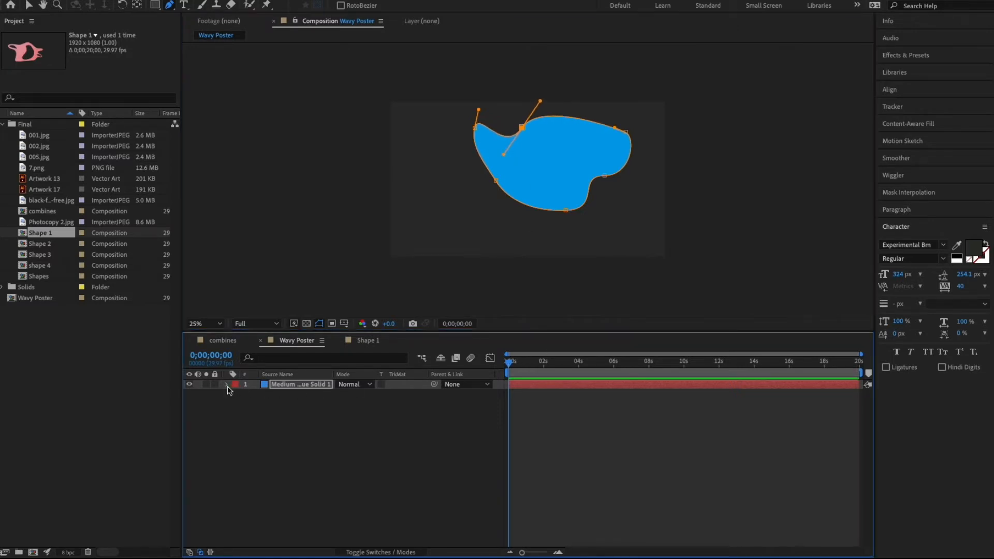
click(236, 395)
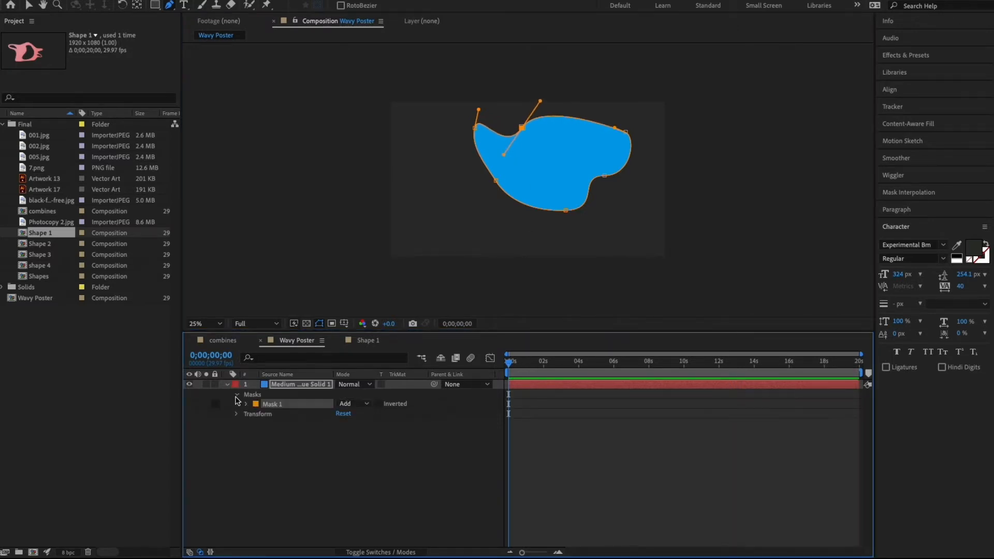
click(246, 404)
click(265, 415)
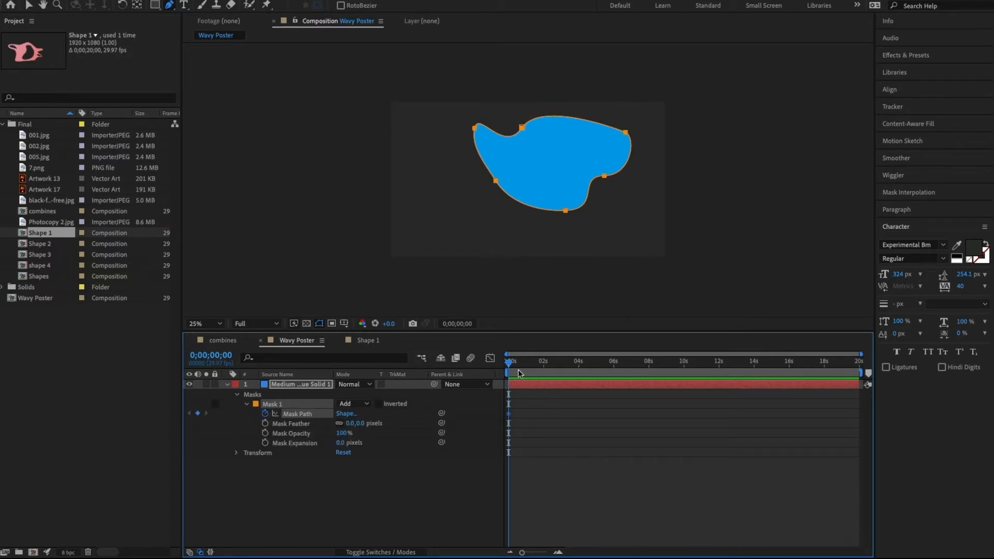
Narrow the Project panel, shorten the timeline to enlarge the composition viewer, and magnify the composition to 50%
scroll(514, 409, up, 3)
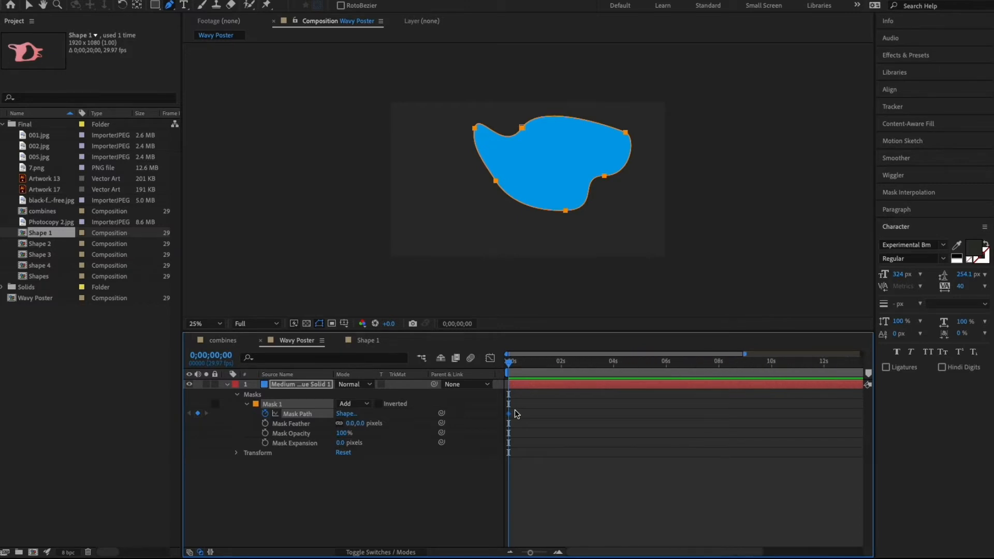
drag(181, 94, 66, 94)
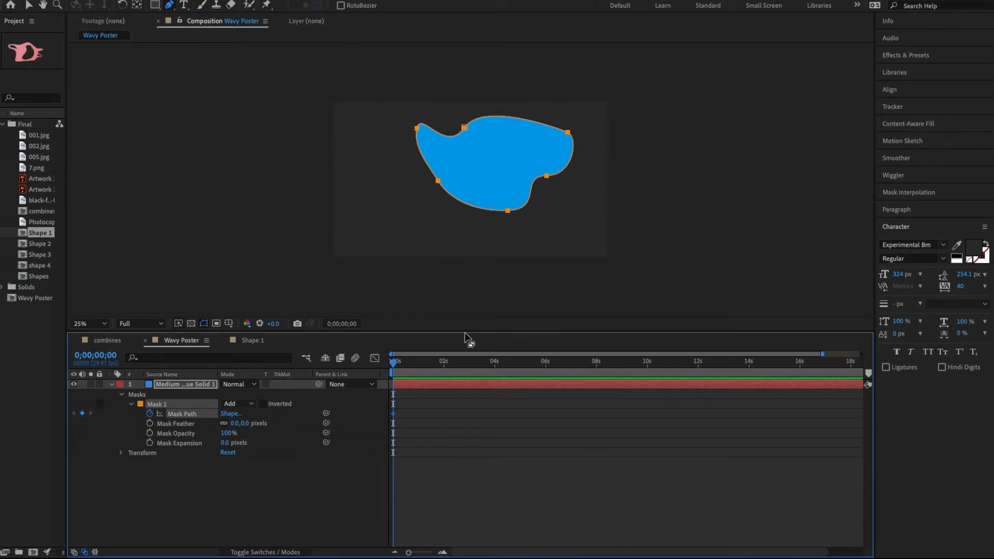
drag(464, 331, 463, 432)
scroll(600, 180, up, 4)
scroll(601, 181, down, 2)
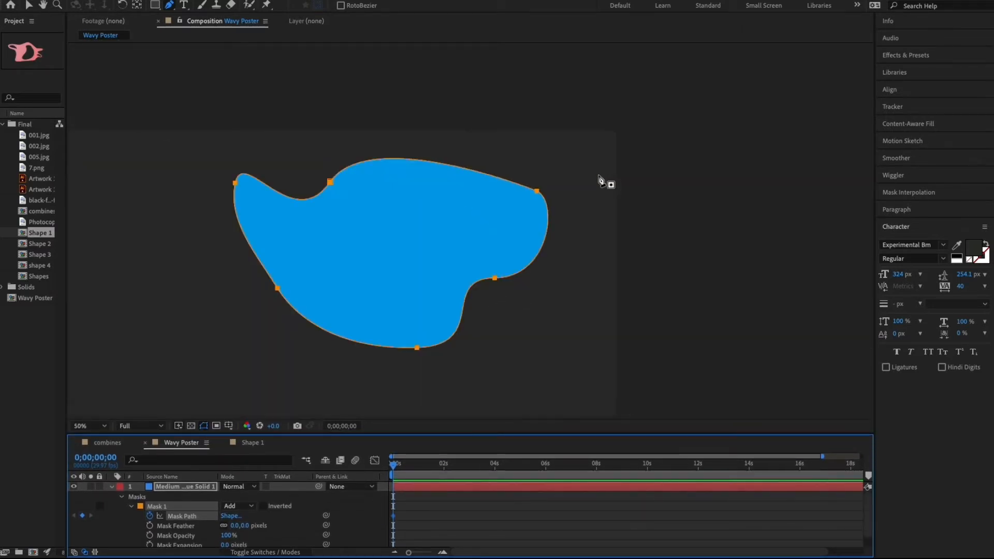
drag(428, 434, 425, 419)
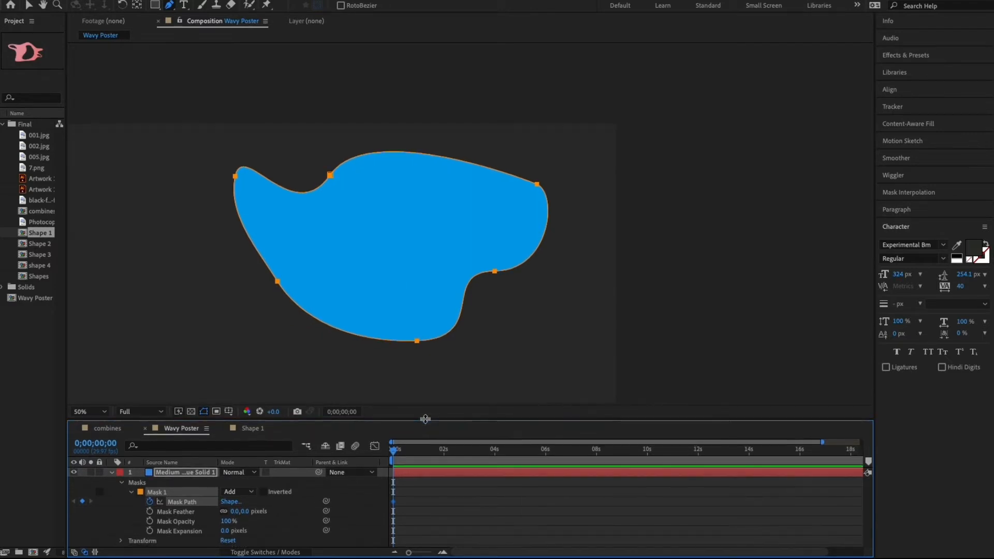
Copy Mask 1's starting Mask Path keyframe to the end of the composition
click(394, 455)
drag(414, 494, 391, 513)
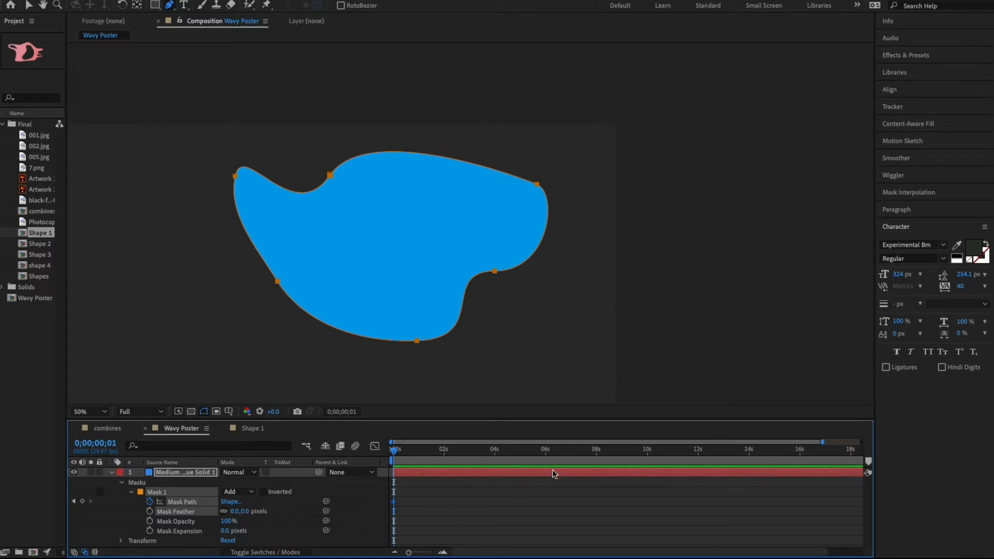
key(End)
key(ctrl+v)
scroll(520, 500, left, 2)
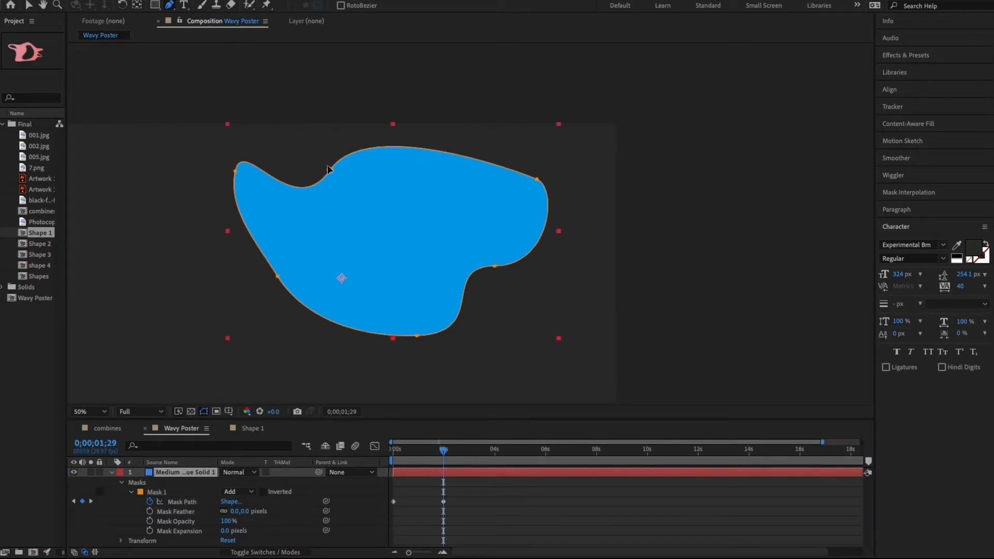
Reshape Mask 1 at 0;00;01;29 by moving its points slightly outward and rounding the curves with their handles
click(330, 170)
drag(331, 172, 340, 161)
drag(370, 106, 391, 104)
click(278, 276)
drag(275, 283, 264, 293)
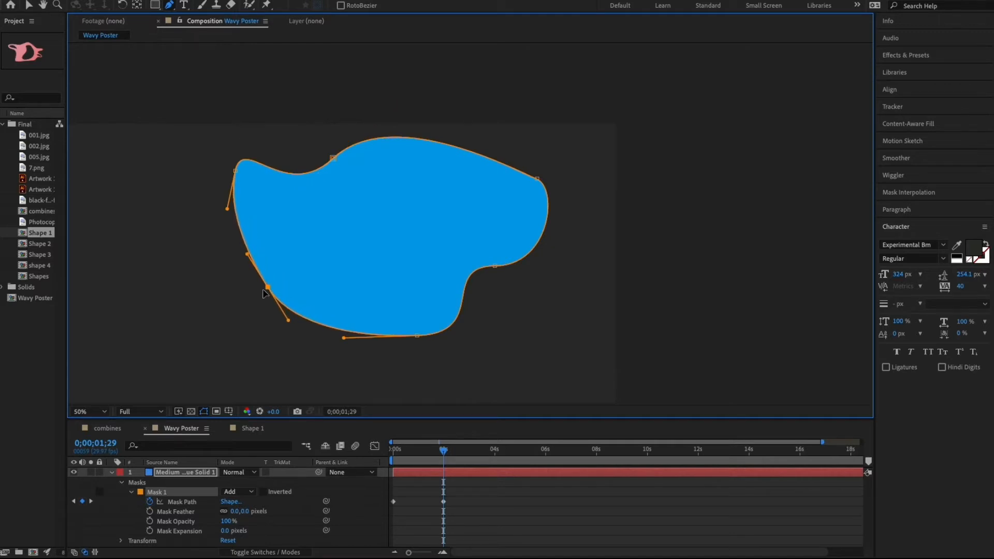
click(235, 172)
drag(230, 214, 211, 216)
click(418, 336)
drag(493, 338, 497, 316)
drag(497, 266, 512, 268)
click(538, 180)
drag(560, 189, 560, 210)
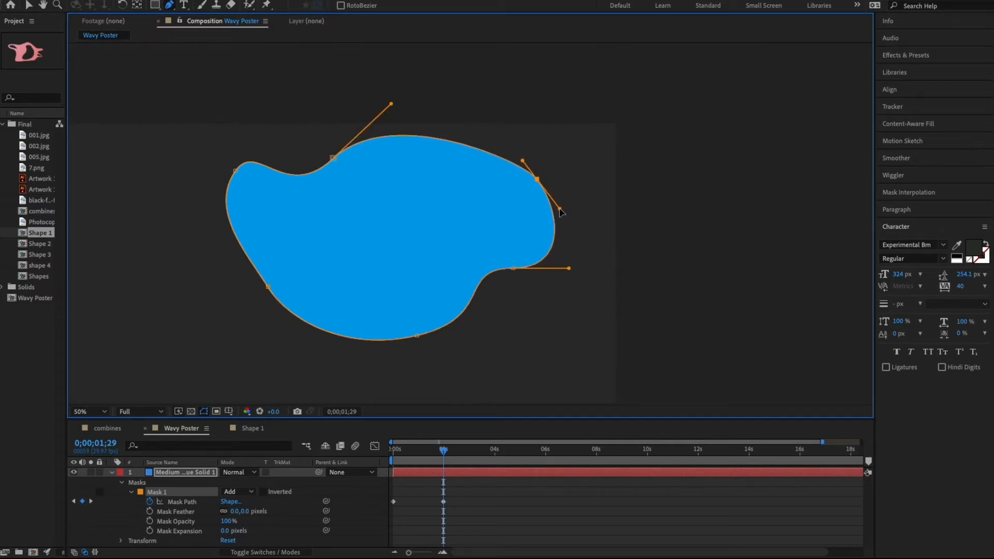
Reshape Mask 1 at about 6 seconds by pulling its points outward into a larger, fuller blob
drag(444, 454, 549, 454)
drag(417, 336, 417, 361)
drag(509, 269, 542, 351)
drag(537, 180, 606, 188)
drag(235, 172, 180, 178)
drag(269, 285, 260, 332)
drag(333, 162, 293, 158)
Reshape Mask 1 at 0;00;10;16 by shifting its points and flattening the dip in the upper edge
drag(550, 454, 661, 453)
drag(263, 317, 216, 361)
drag(417, 355, 459, 399)
scroll(458, 394, down, 2)
scroll(455, 386, up, 2)
drag(368, 308, 350, 199)
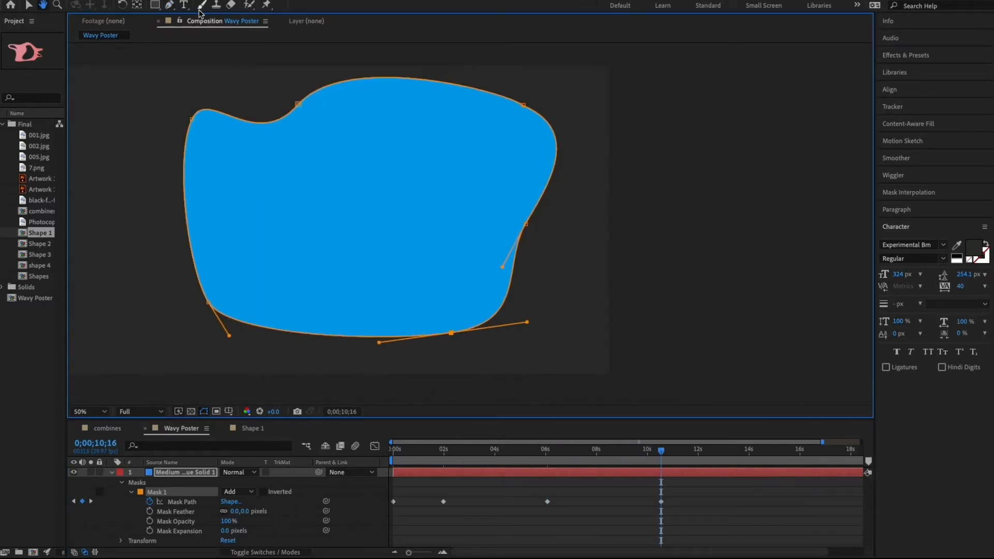
drag(193, 120, 162, 121)
drag(302, 106, 291, 95)
drag(244, 143, 218, 106)
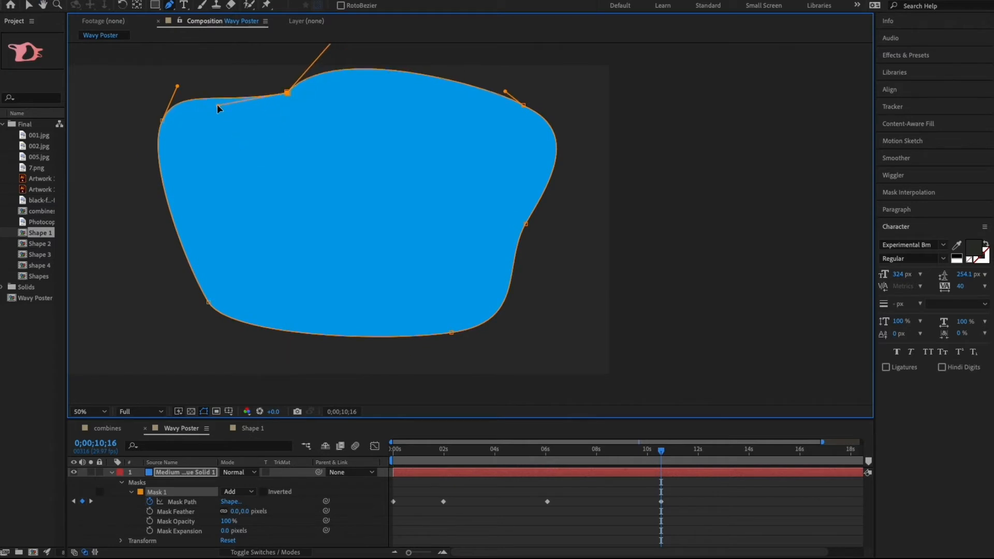
scroll(396, 99, down, 2)
drag(396, 129, 500, 159)
drag(333, 259, 411, 219)
Move Mask 1's points at about 14 seconds to vary the blob, and preview the animation from the start
drag(661, 450, 746, 450)
drag(394, 220, 306, 254)
drag(448, 267, 385, 232)
drag(746, 450, 250, 444)
key(space)
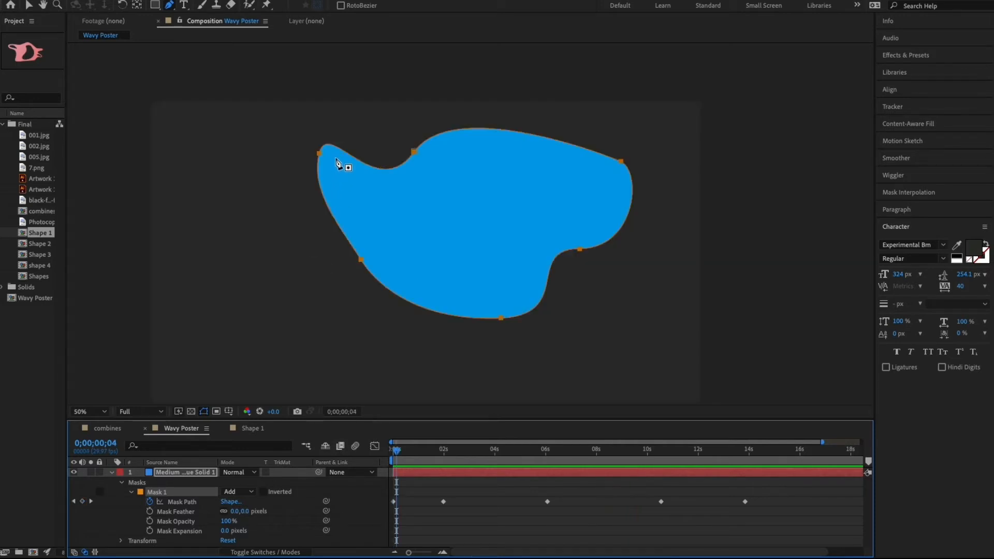
Draw a small oval mask inside the blob's upper-left tip and set its mode to Subtract
click(335, 158)
drag(334, 187, 373, 195)
click(337, 162)
drag(332, 162, 326, 166)
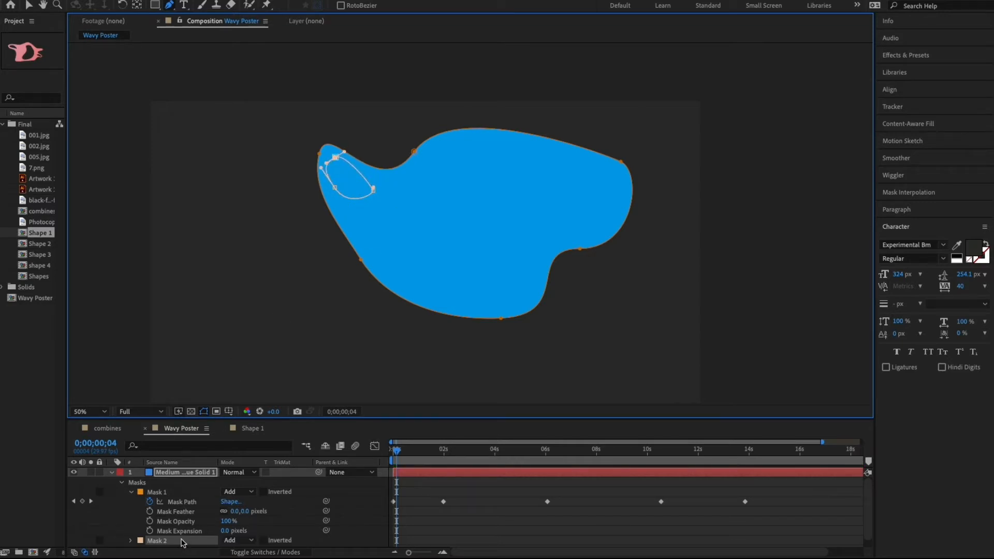
scroll(182, 543, down, 1)
click(249, 535)
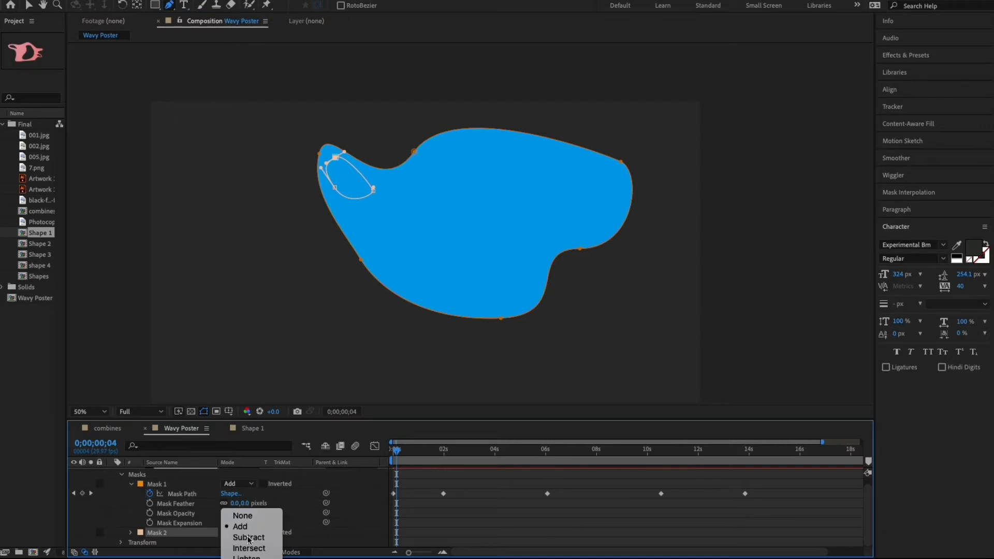
click(255, 534)
Refine the hole's curves and enable Mask Path keyframing for Mask 2 at 0;00;00;04
click(372, 188)
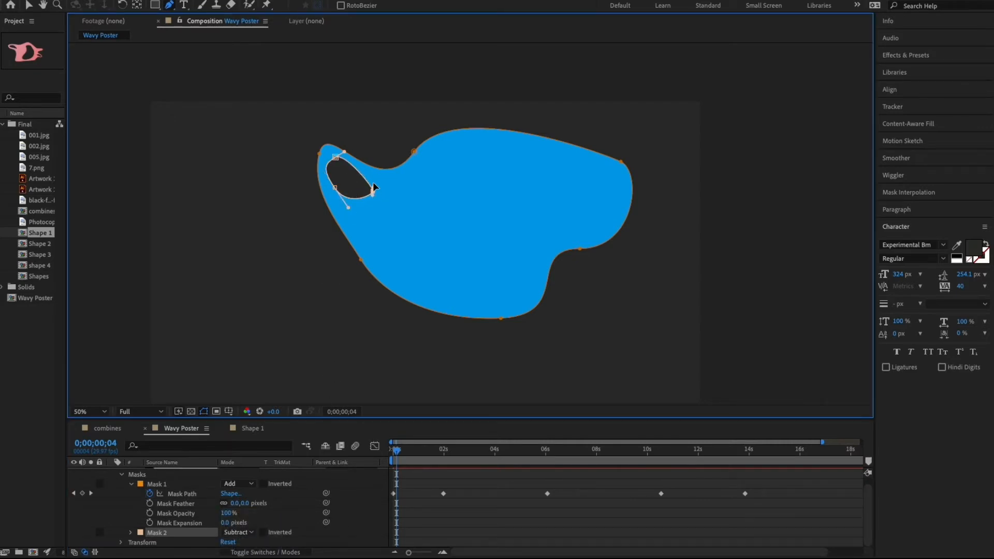
click(335, 189)
drag(323, 173, 326, 175)
click(130, 534)
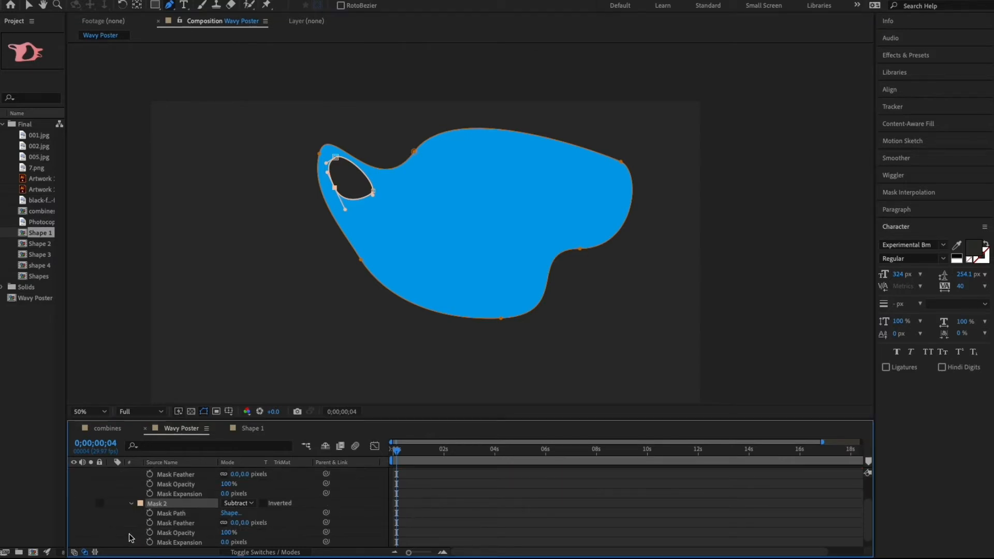
click(150, 503)
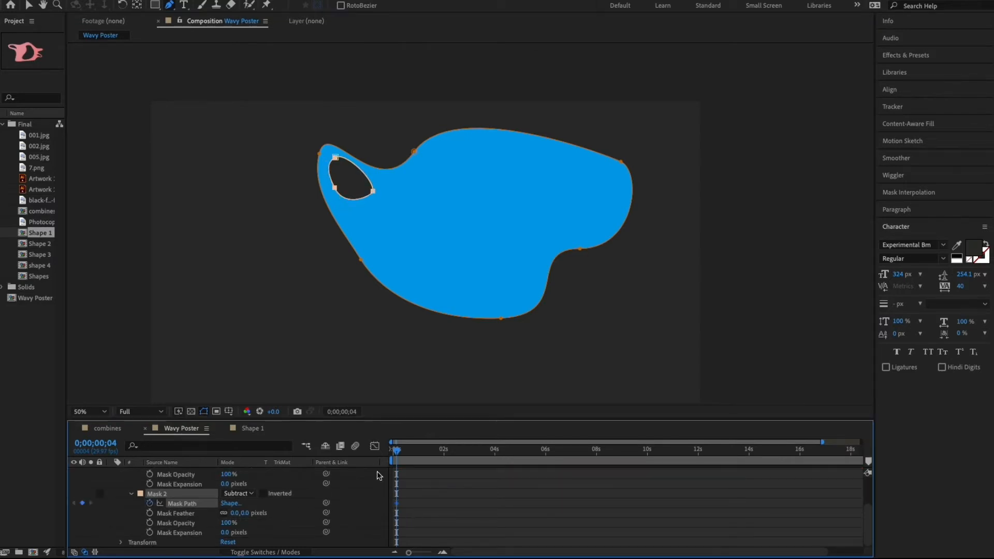
Copy Mask 2's starting Mask Path keyframe to the composition's end at 0;00;19;29
scroll(729, 497, up, 3)
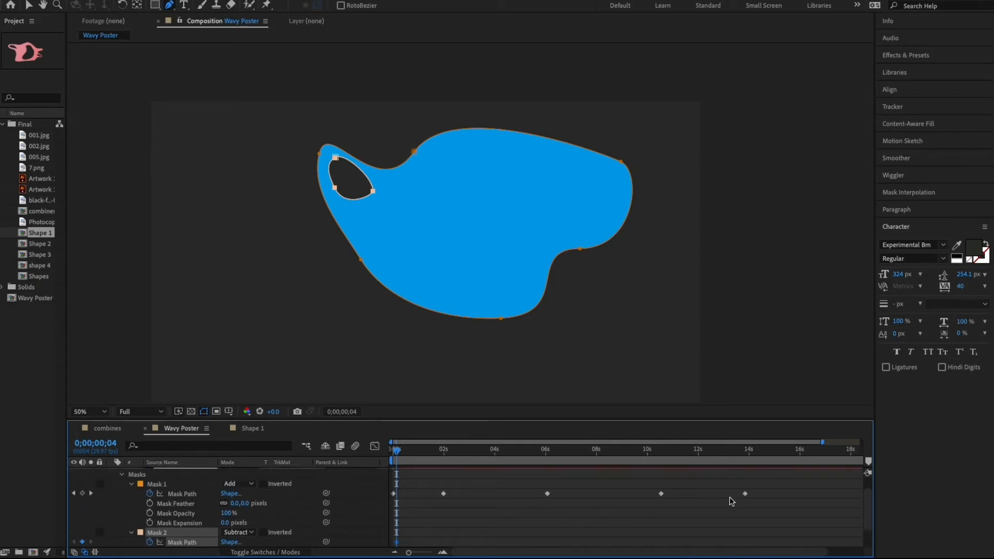
scroll(830, 511, down, 3)
drag(860, 454, 883, 452)
key(super+v)
scroll(635, 543, left, 2)
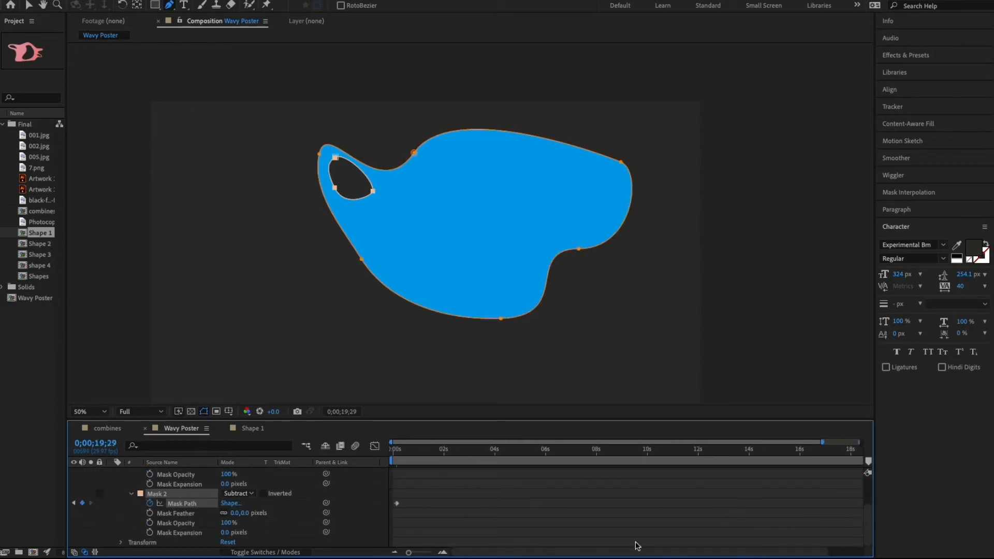
Reshape the Mask 2 hole at 0;00;02;11 by moving its points individually to create a Mask Path keyframe
drag(409, 450, 402, 456)
key(space)
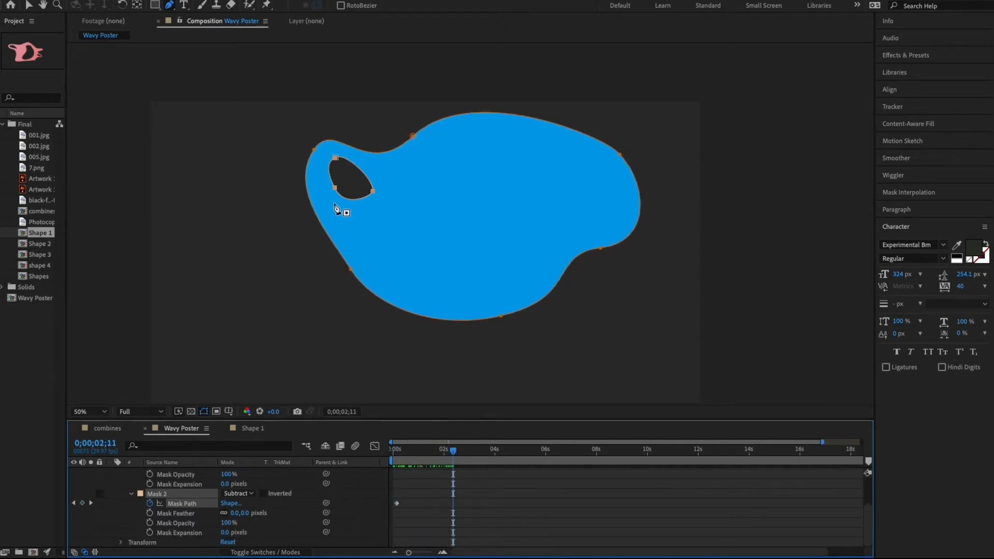
click(335, 189)
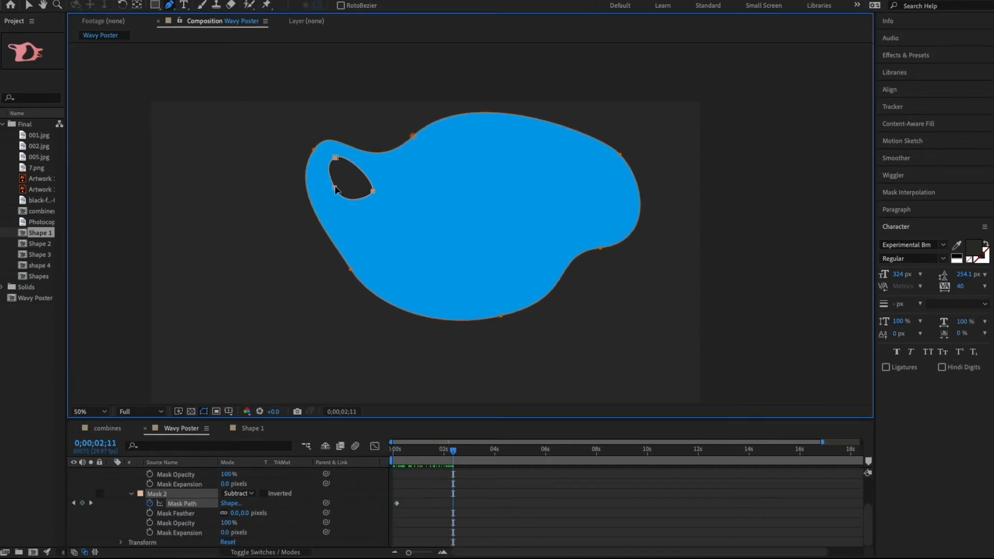
click(419, 517)
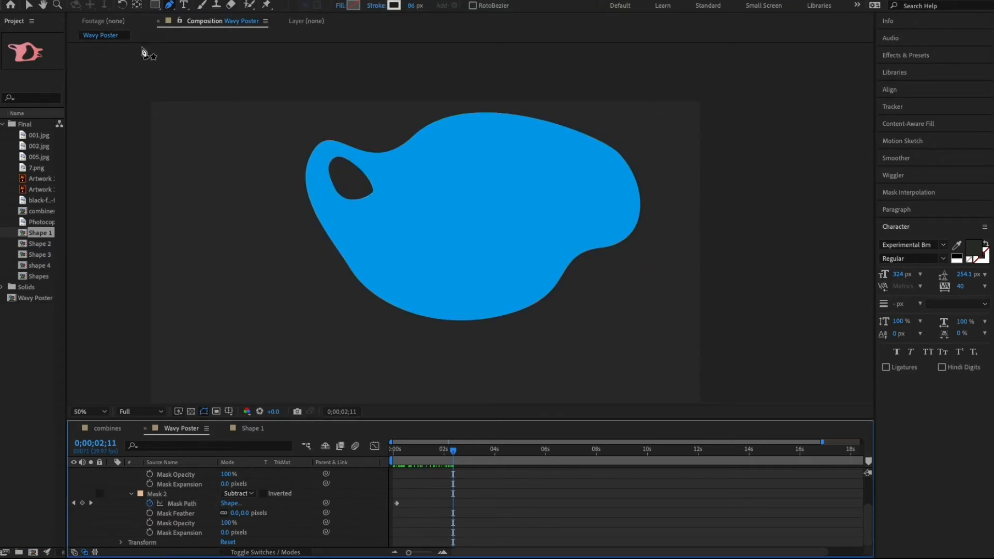
click(29, 7)
click(190, 494)
key(g)
click(335, 159)
drag(335, 190, 388, 228)
Stretch the Mask 2 hole toward the blob's tip at 0;00;05;21 and rotate its lower-right curve handles
drag(454, 451, 538, 452)
drag(327, 196, 276, 187)
drag(335, 159, 287, 159)
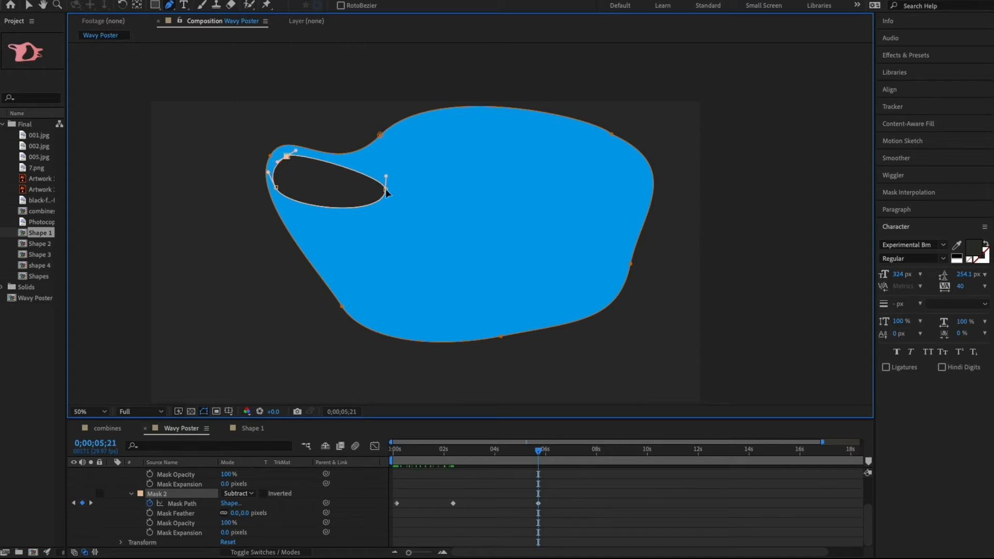
drag(386, 191, 384, 169)
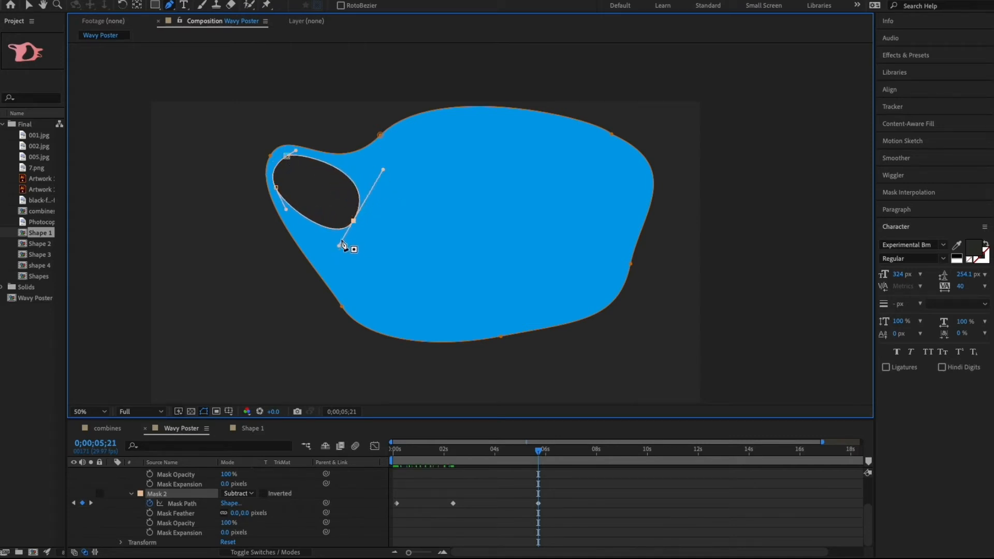
drag(341, 243, 306, 235)
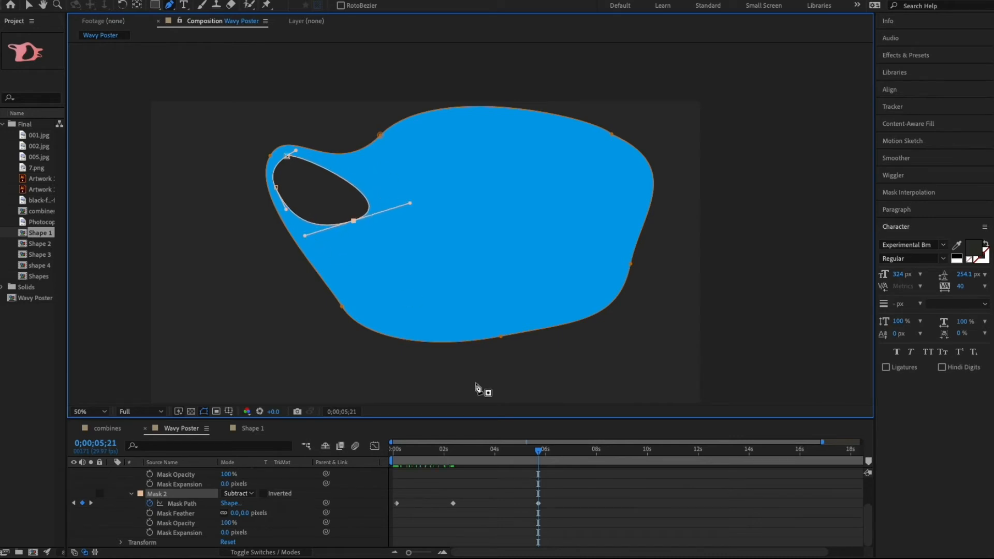
Reshape the Mask 2 hole to follow the blob's outline at 0;00;07;19 and again at 0;00;09;27
drag(539, 452, 588, 452)
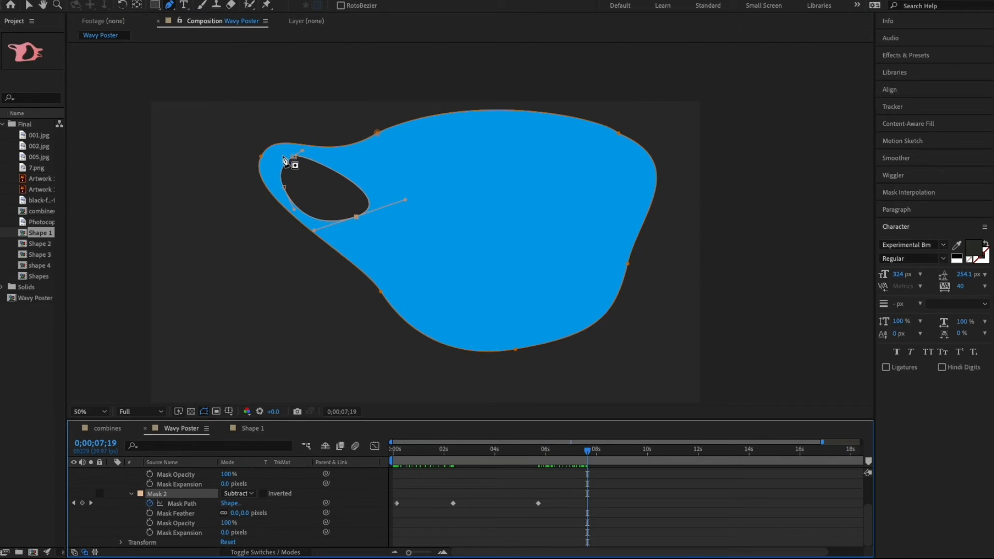
drag(295, 158, 278, 154)
mouse_move(357, 217)
mouse_down()
mouse_move(310, 205)
mouse_move(344, 215)
mouse_up()
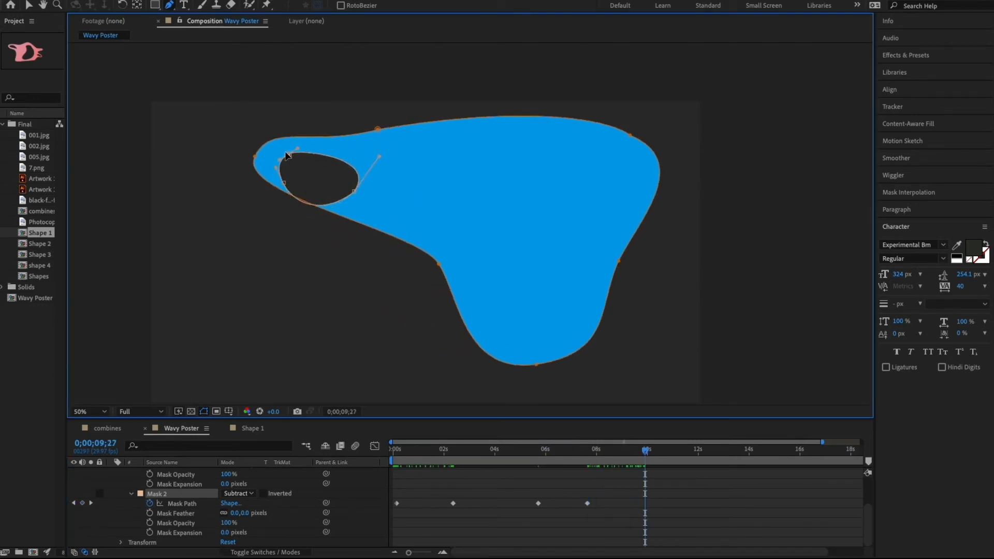
drag(284, 181, 282, 196)
drag(354, 191, 382, 137)
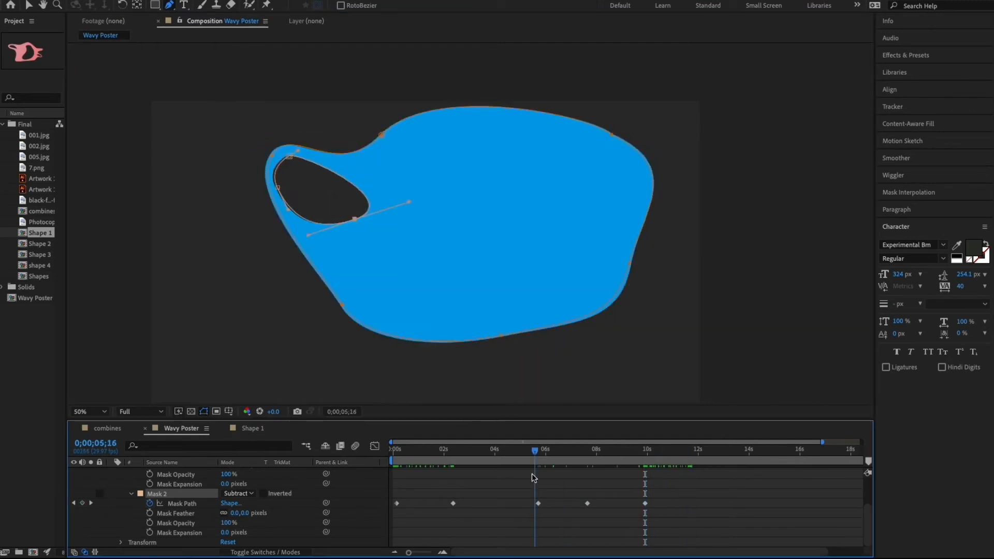
Reshape the Mask 2 hole to fit the blob's tip near the 12-second mark and preview the animation from the start
drag(345, 207, 331, 235)
drag(284, 175, 281, 150)
drag(382, 142, 386, 139)
drag(699, 452, 393, 451)
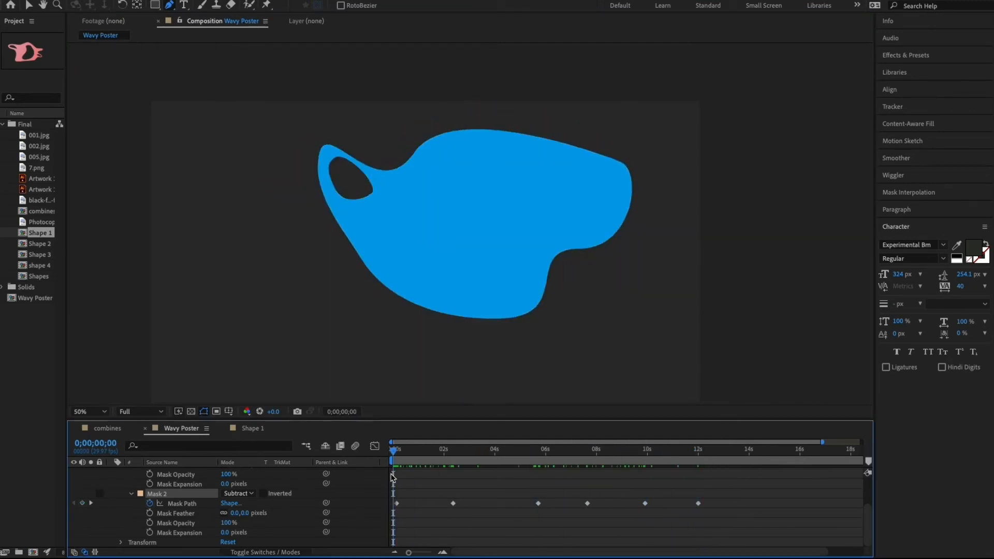
key(space)
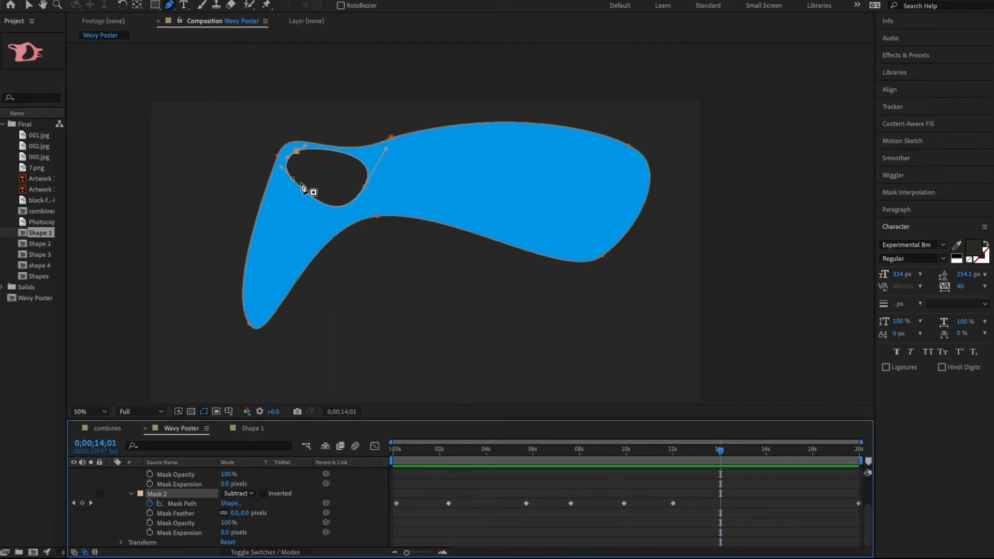
Reshape the Mask 2 hole at 0;00;14;01 by pulling its left point and curve handles toward the blob's outline
click(283, 171)
drag(281, 167, 288, 157)
drag(341, 224, 334, 207)
drag(252, 247, 266, 243)
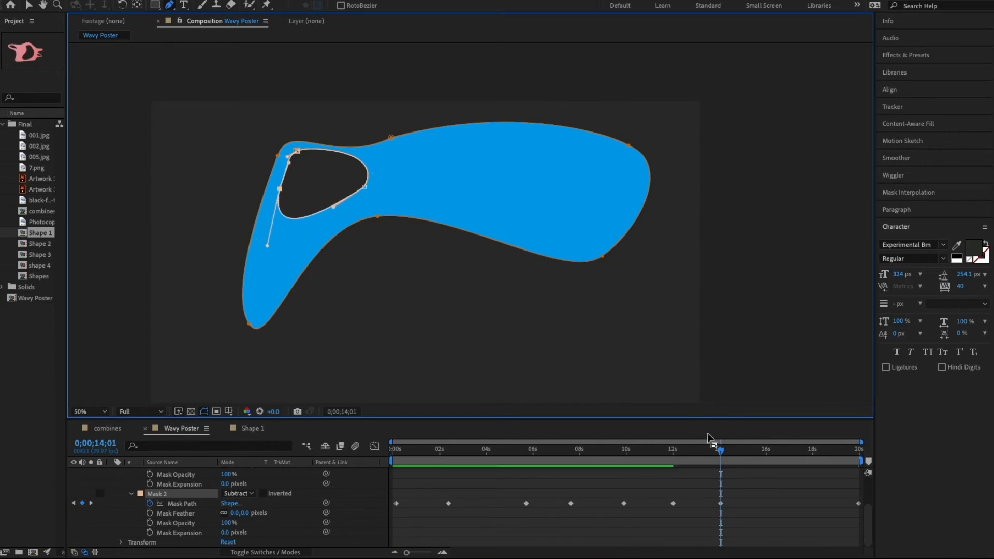
drag(717, 451, 786, 454)
At 0;00;00;00, draw a curved three-point Mask 3 in the blob's lower middle, set it to Subtract, and nudge its left point outward
key(Home)
click(131, 494)
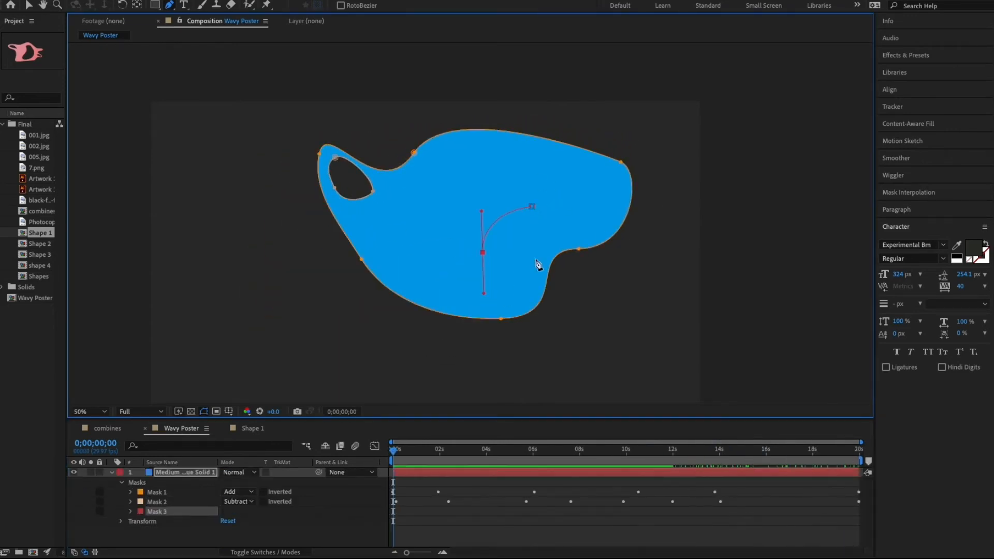
drag(533, 251, 520, 273)
drag(534, 206, 551, 204)
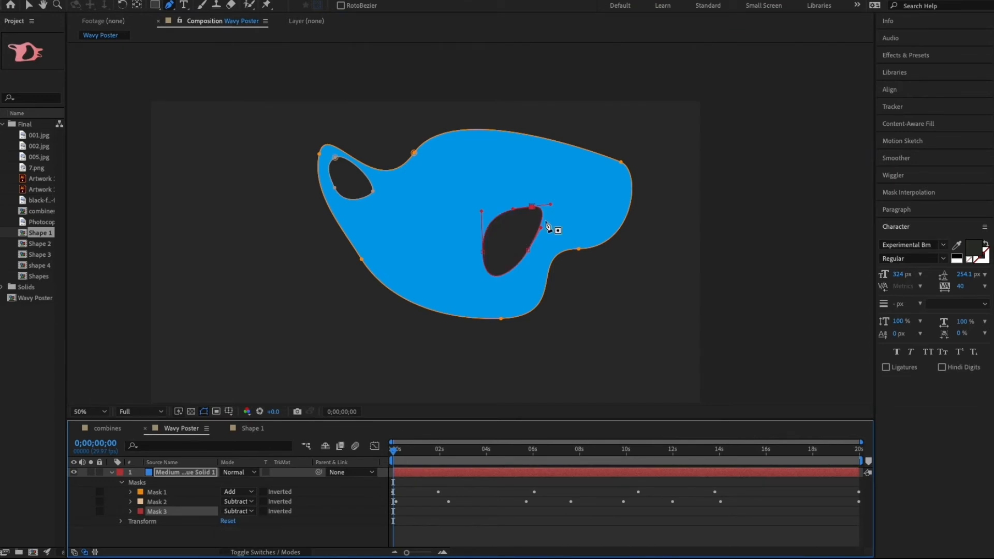
click(131, 511)
click(152, 512)
drag(483, 251, 480, 252)
click(131, 503)
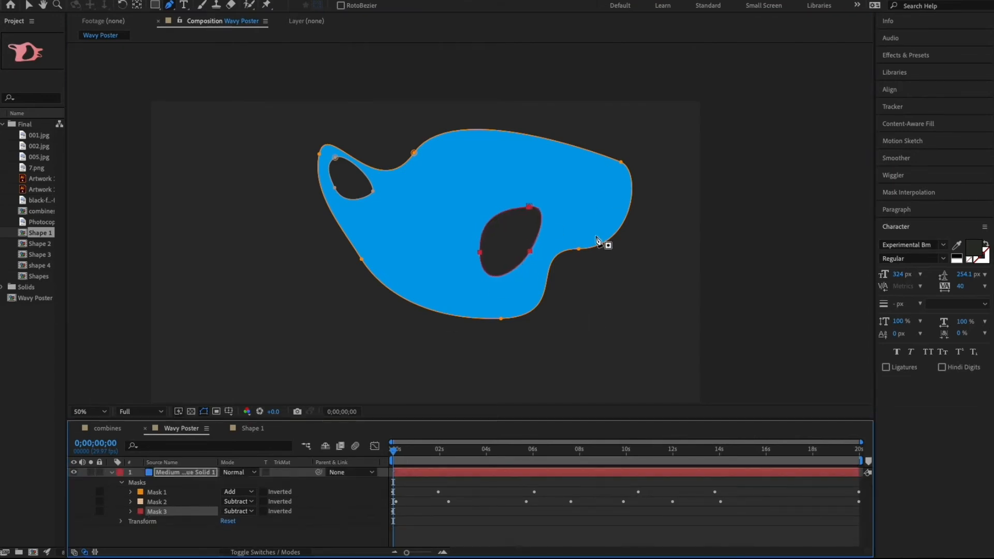
Draw Mask 4 in Add mode as a small rounded blob beneath the main blob's notch and smooth its left-side curve handles
click(576, 269)
drag(563, 293, 563, 290)
click(555, 325)
drag(625, 300, 638, 337)
click(581, 265)
click(555, 324)
drag(554, 328, 541, 305)
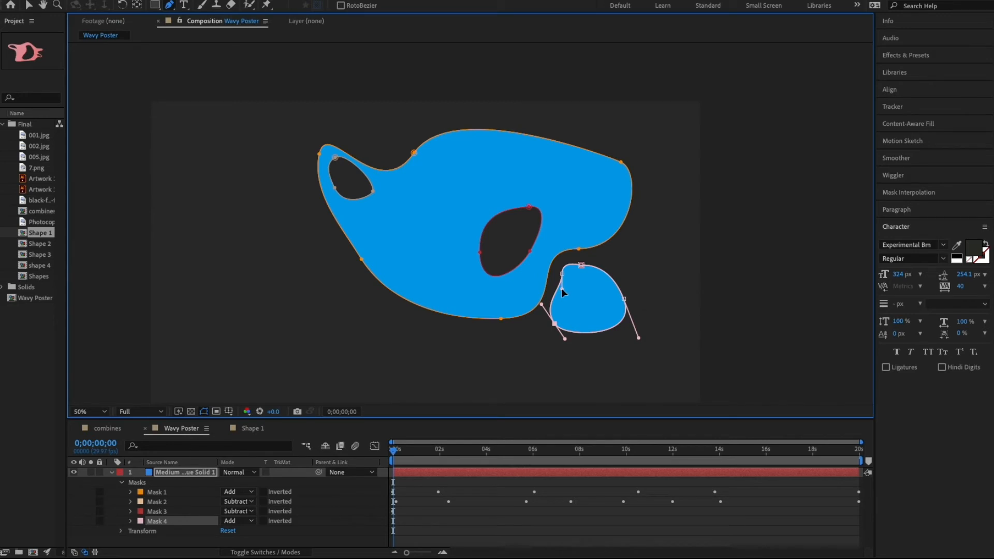
drag(558, 285, 558, 299)
key(v)
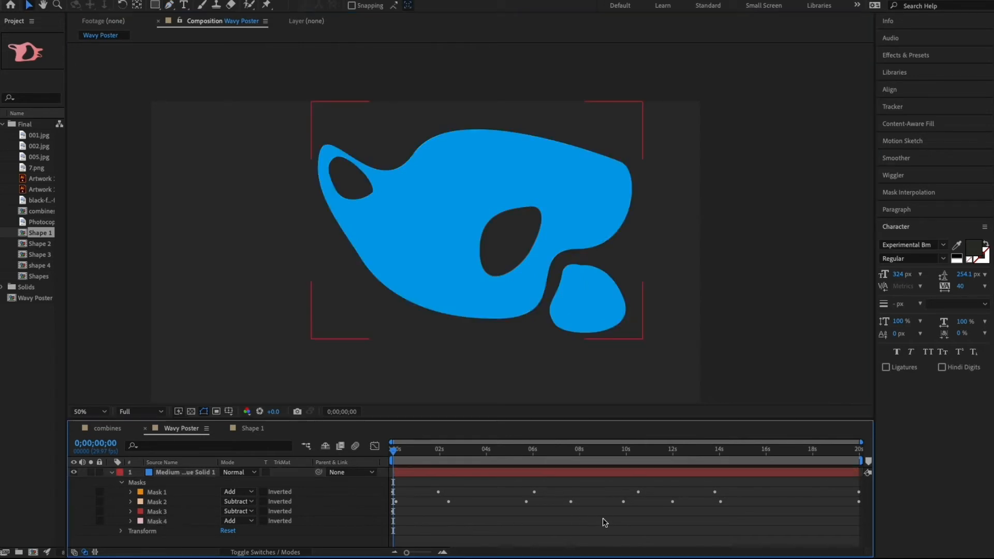
click(591, 313)
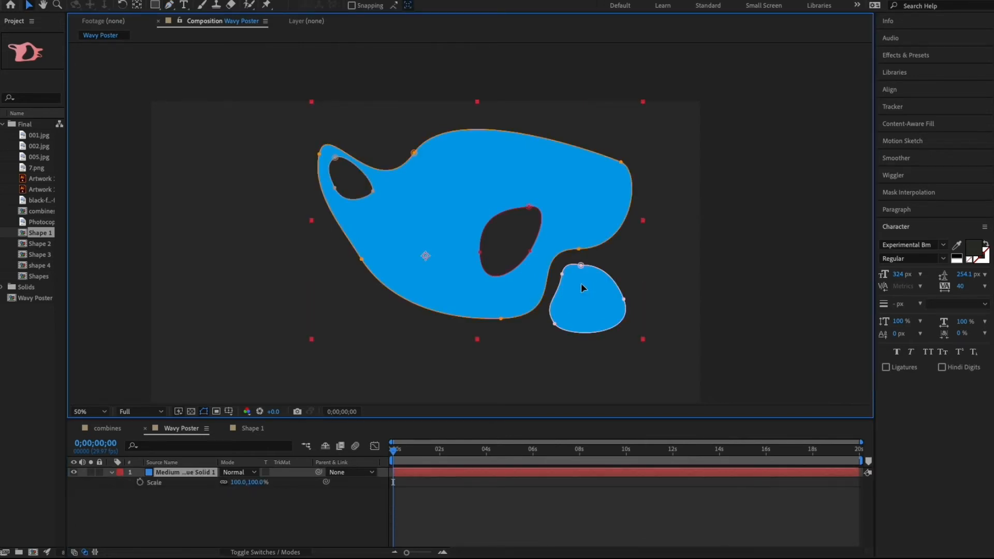
key(s)
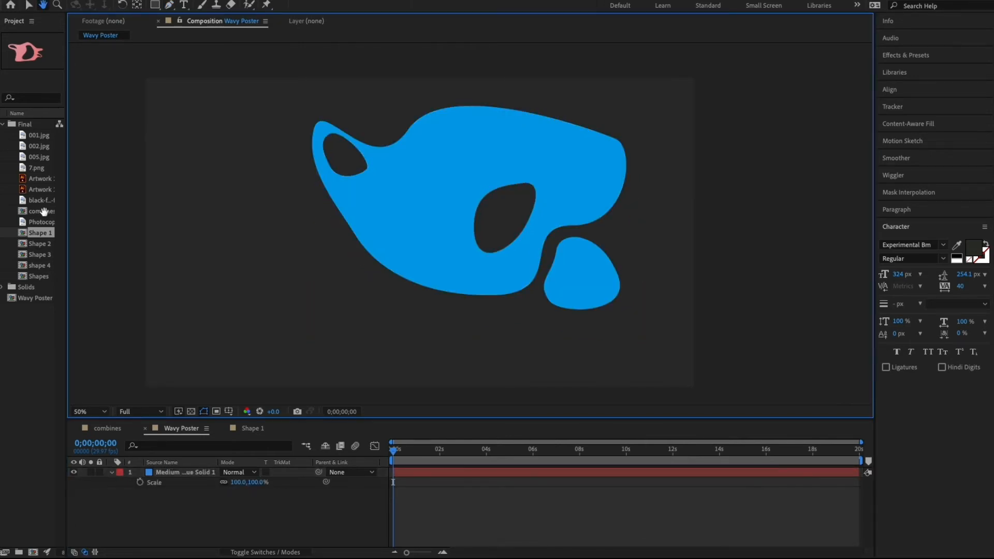
click(29, 5)
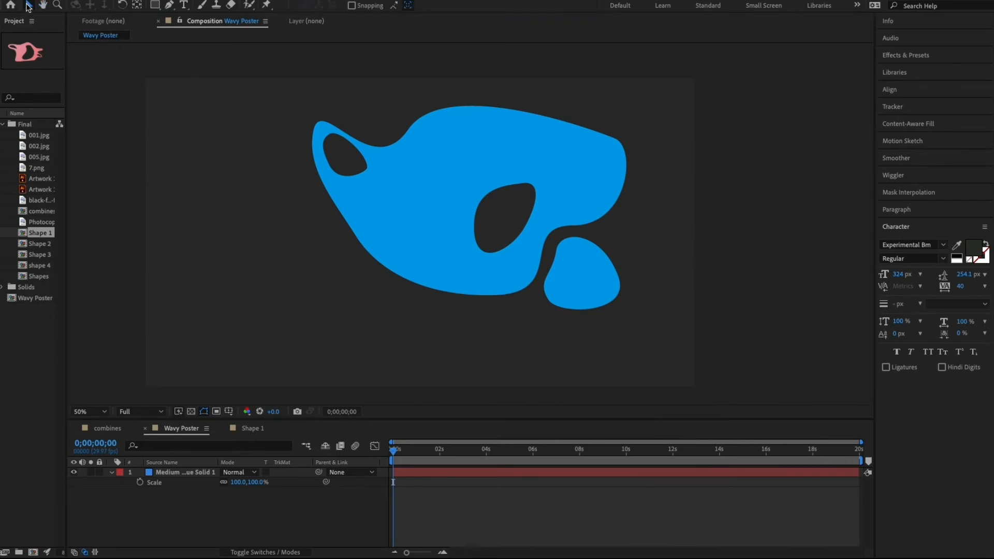
Open the Shape 1 and Shape 2 compositions and scrub through each one's mask animation
click(42, 212)
double_click(41, 234)
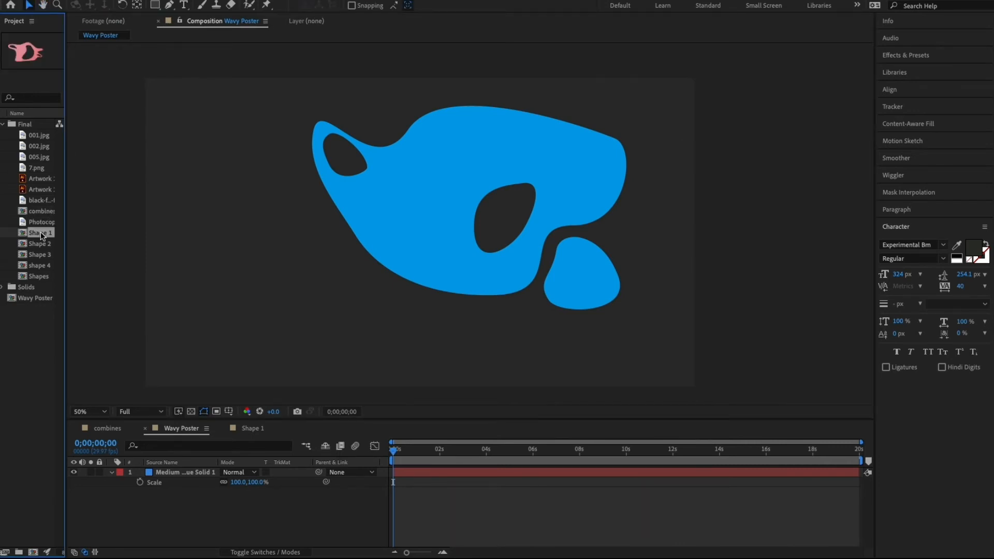
drag(443, 455, 388, 451)
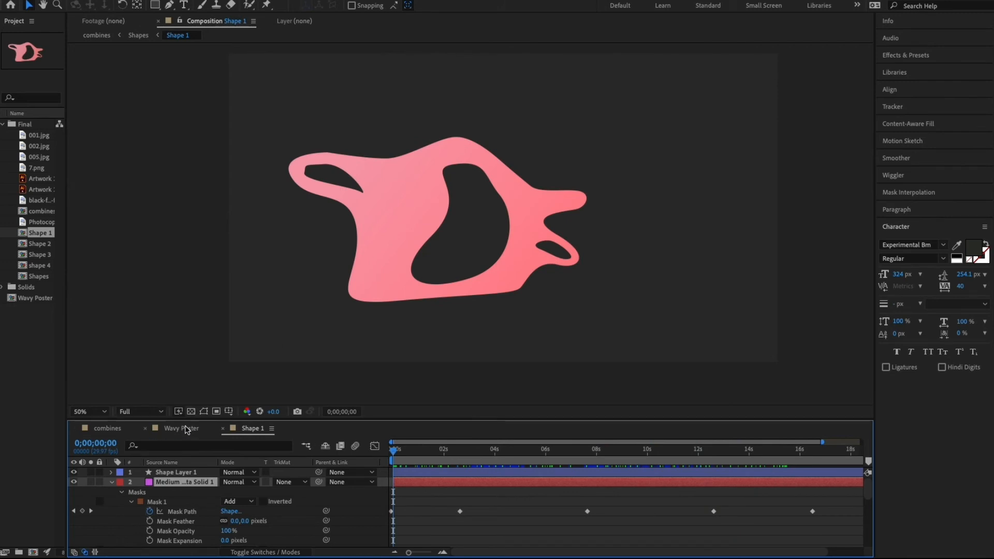
double_click(39, 243)
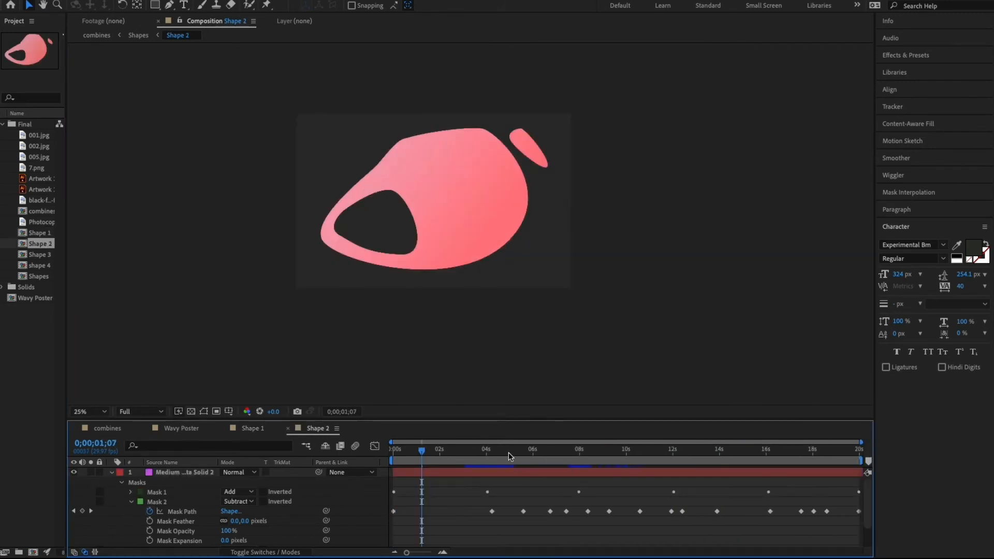
drag(405, 446, 350, 491)
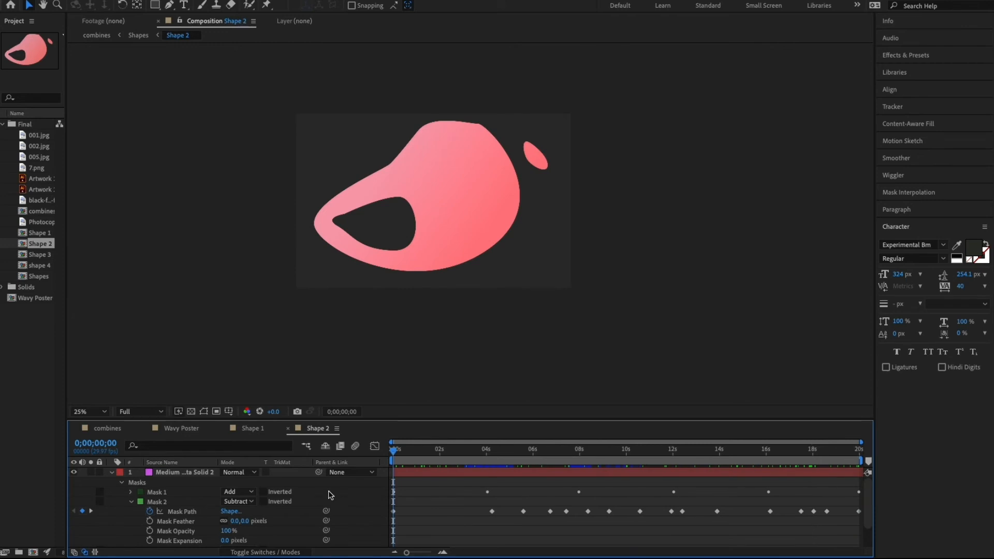
In the combines composition, hide 002.jpg, the black texture image, the stay wavy baby text and Shape Layer 1, leaving only the shapes and background
click(181, 428)
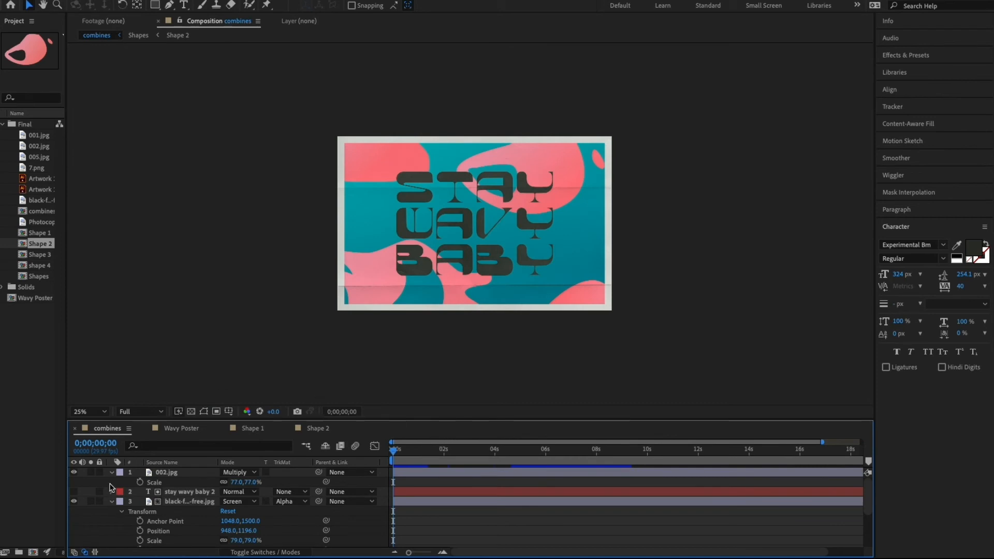
click(73, 473)
click(73, 501)
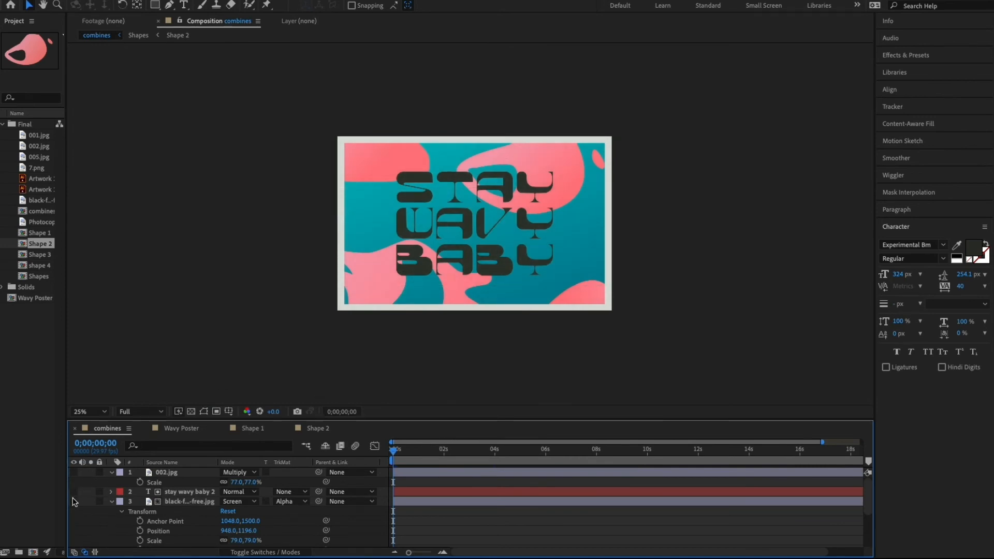
scroll(75, 503, down, 2)
scroll(75, 504, down, 3)
click(74, 504)
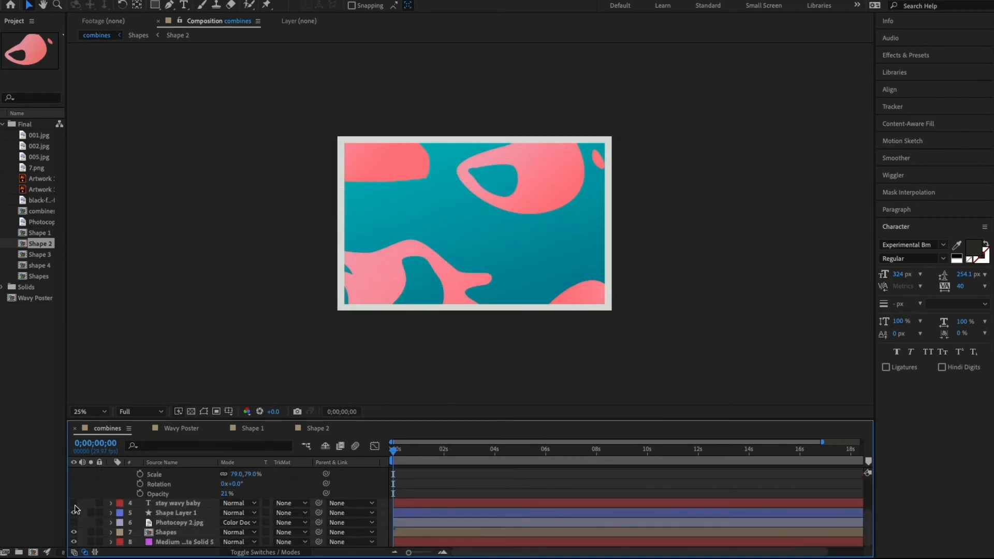
drag(74, 512, 74, 523)
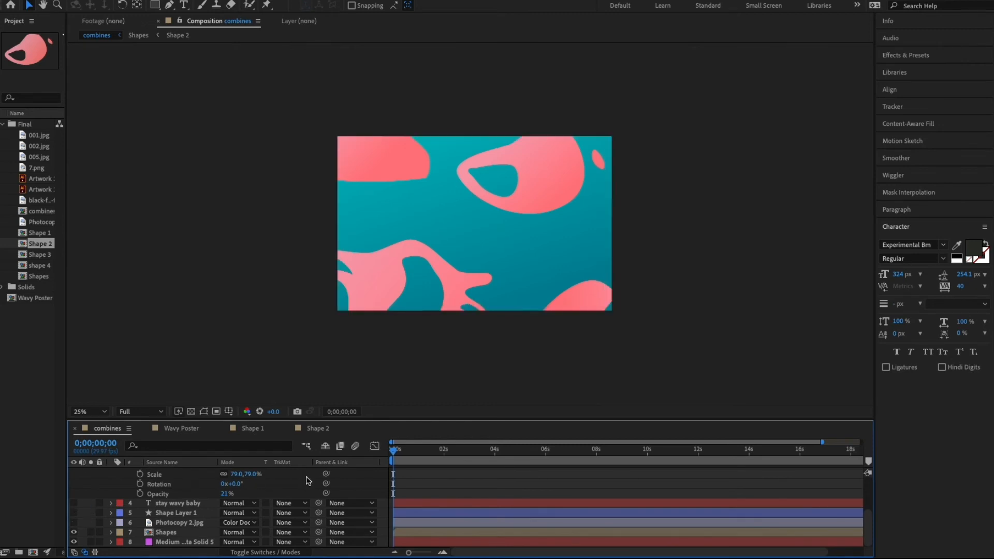
Scrub through the animated shapes in the combines composition and compare the look with Photocopy 2.jpg shown and hidden
drag(394, 466, 765, 449)
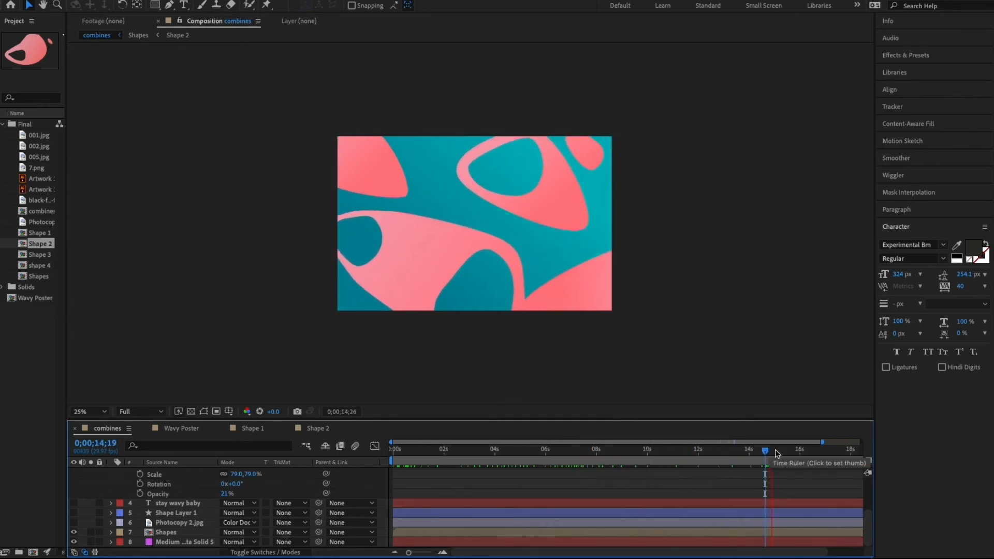
drag(775, 451, 363, 457)
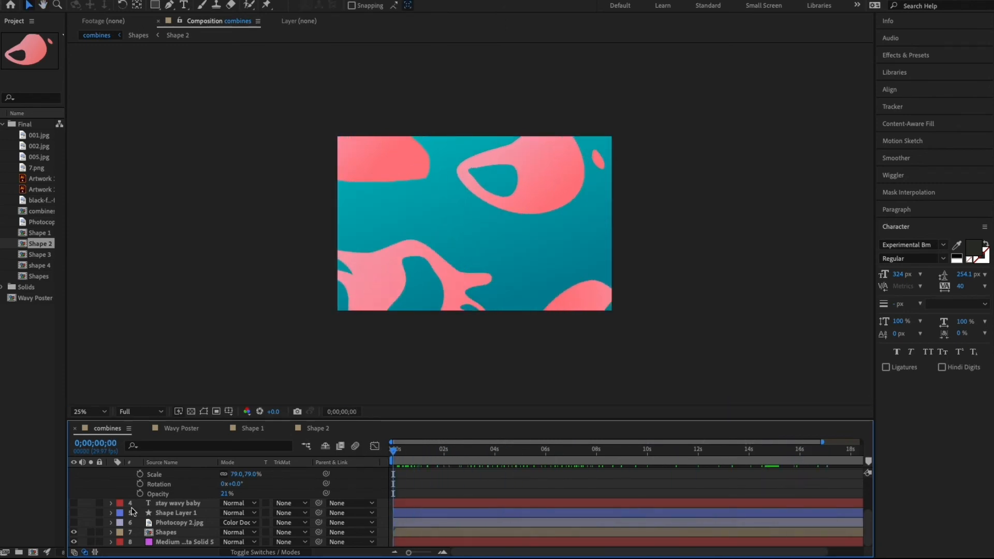
click(73, 523)
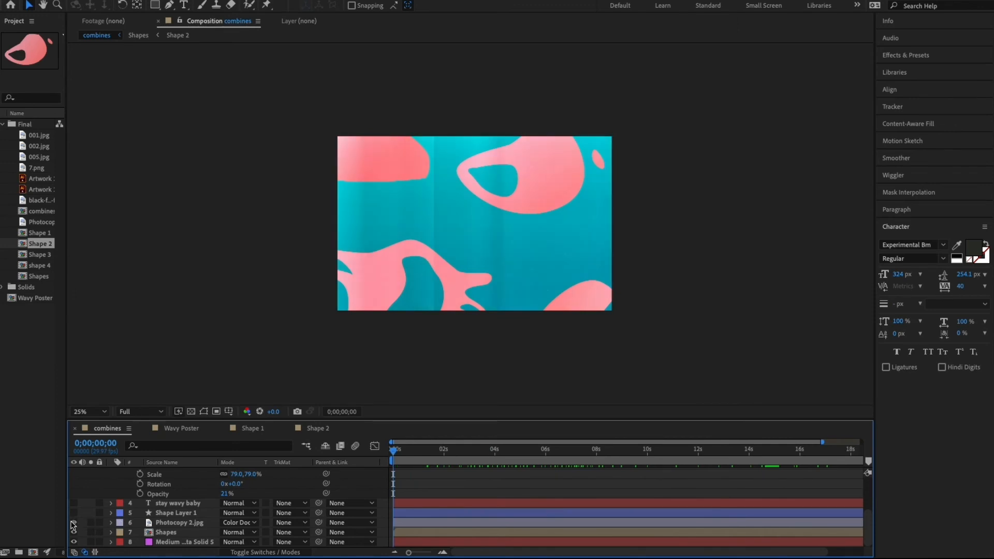
click(73, 522)
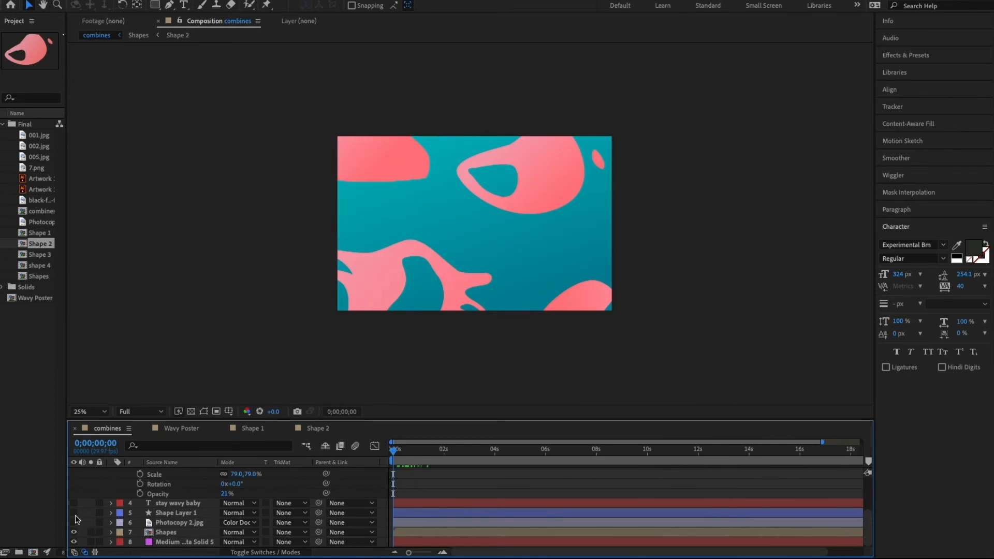
Show 002.jpg, the black texture image, the stay wavy baby text and Shape Layer 1 again in the combines composition
scroll(75, 517, up, 5)
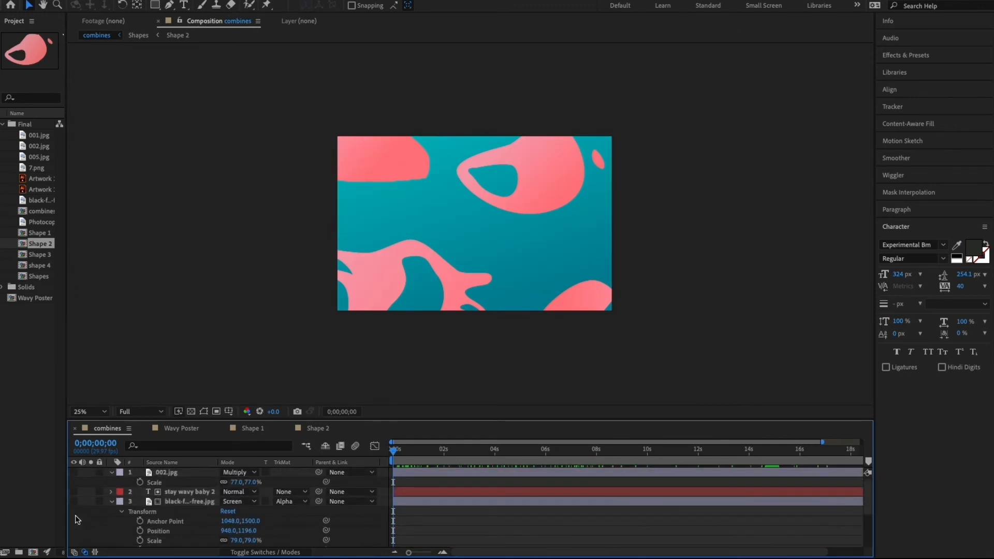
click(73, 472)
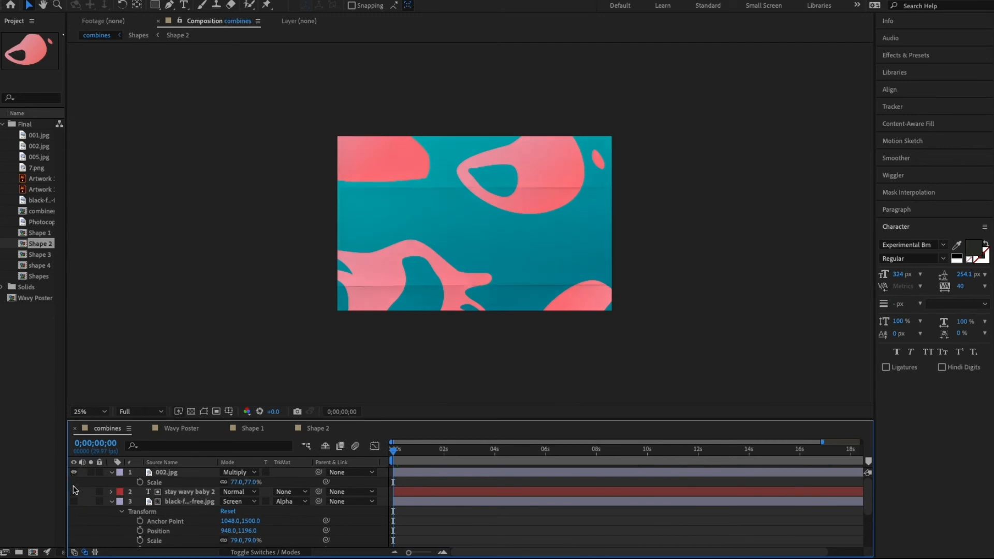
click(73, 492)
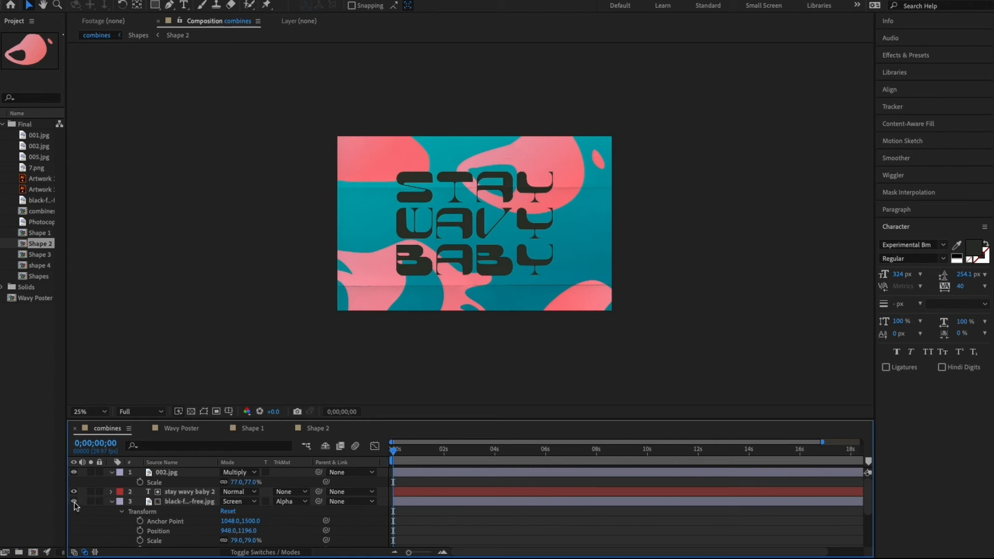
scroll(74, 505, down, 4)
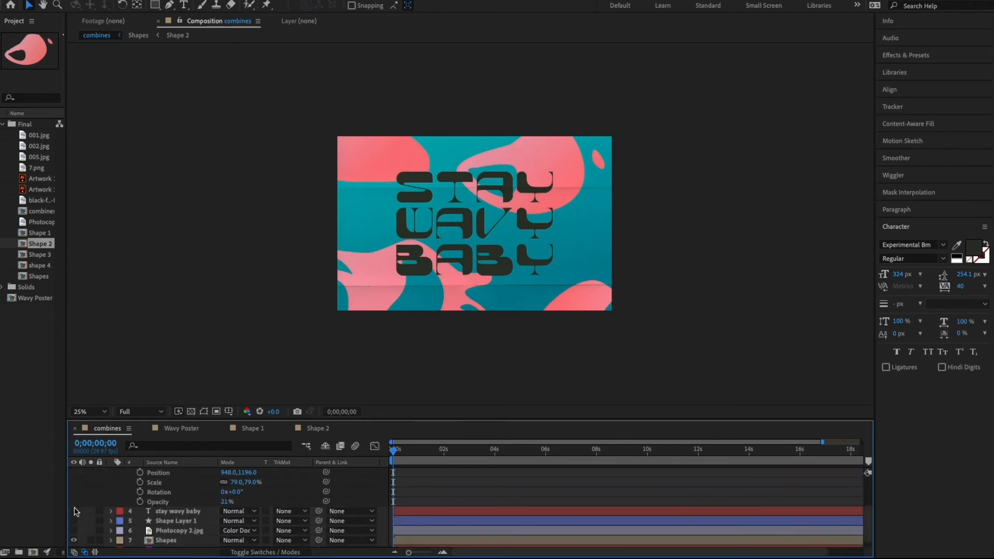
scroll(75, 512, up, 3)
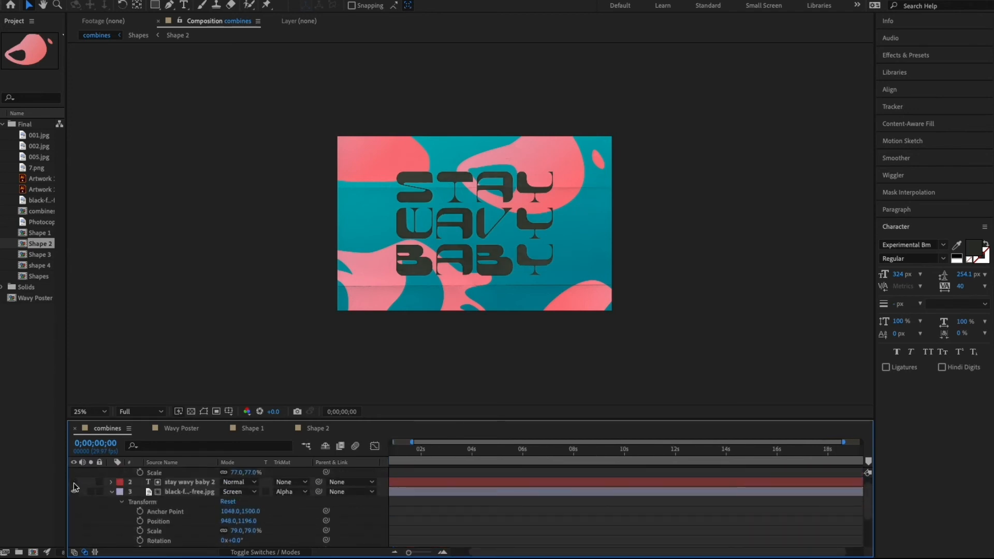
scroll(80, 506, down, 4)
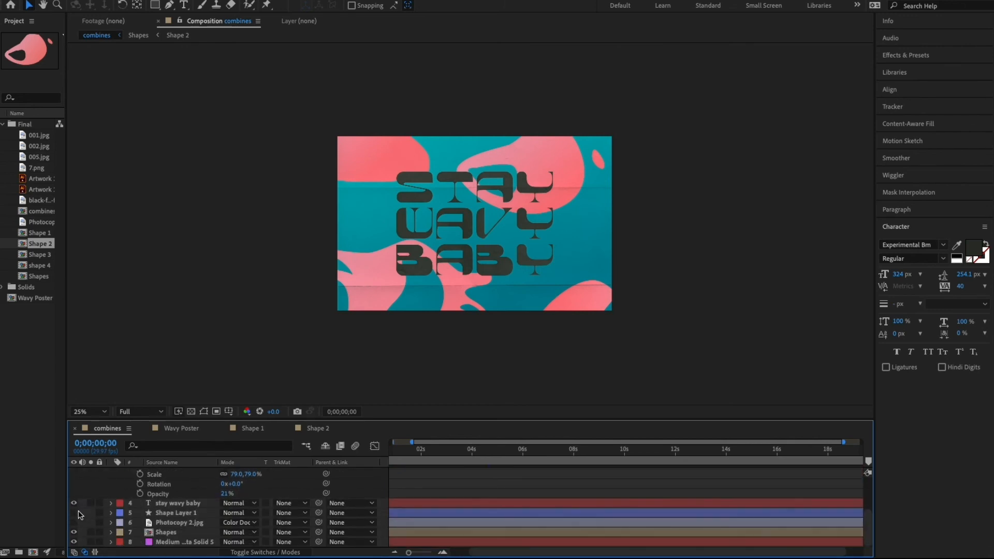
click(74, 513)
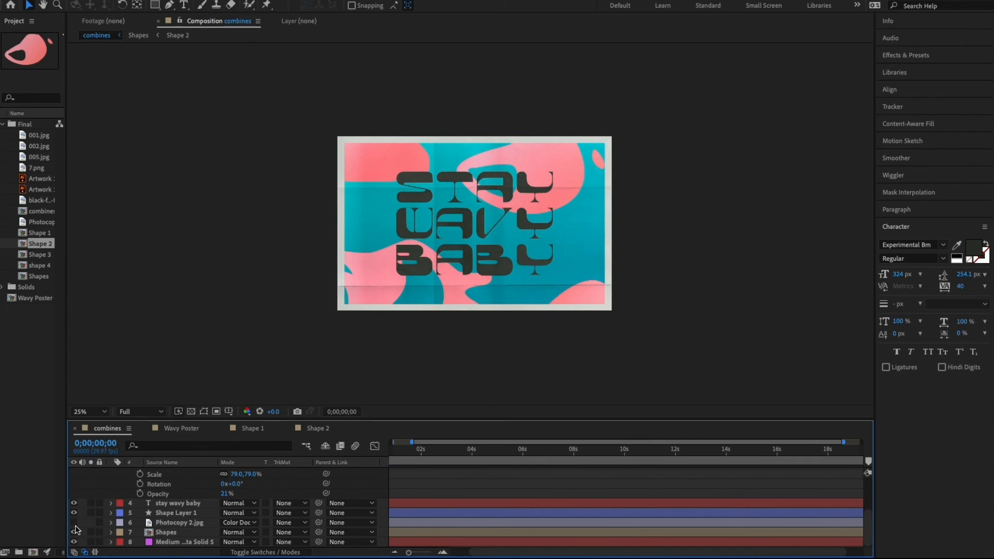
Examine the text texture up close, including the black texture image's track matte options and the stay wavy baby 2 layer it uses
scroll(83, 520, up, 4)
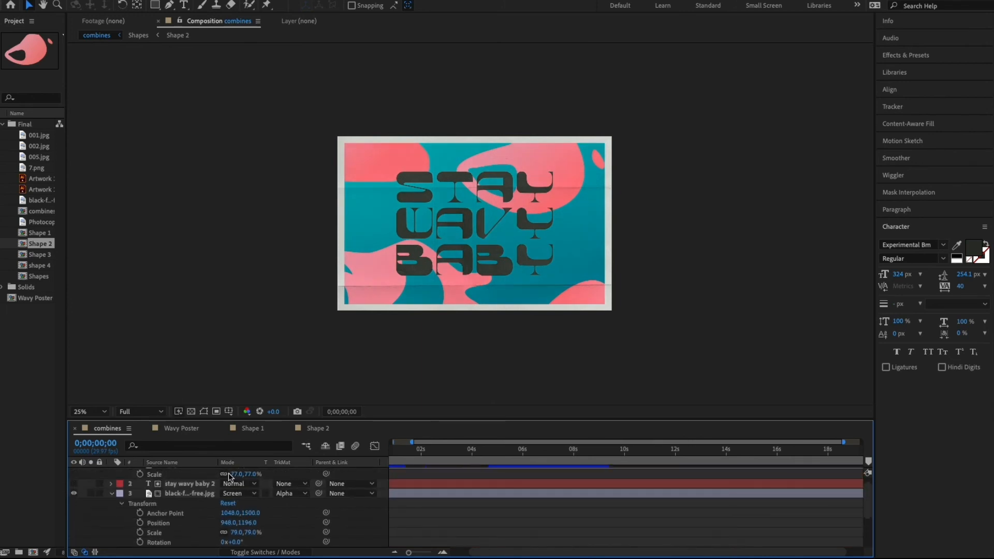
click(188, 494)
key(period)
scroll(178, 496, up, 1)
scroll(178, 496, down, 4)
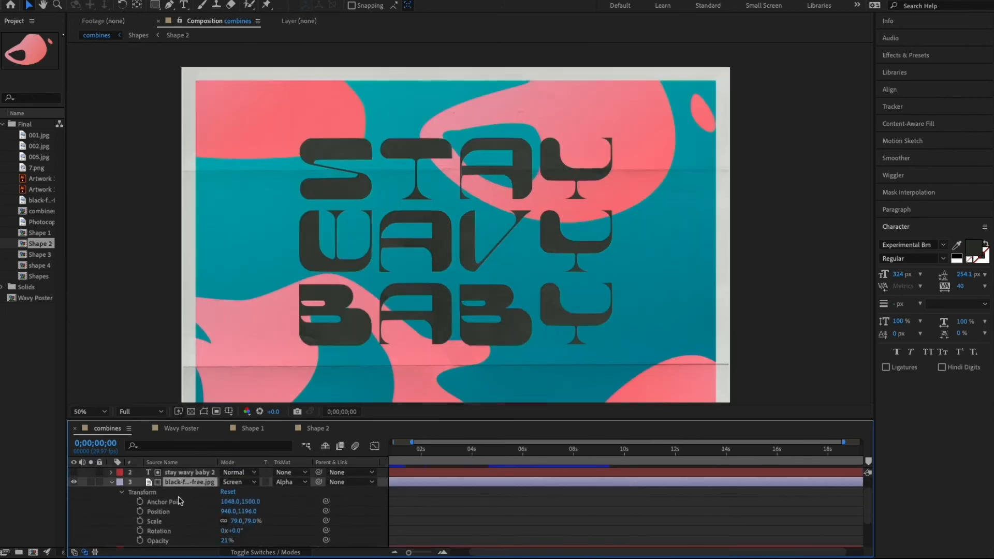
click(178, 520)
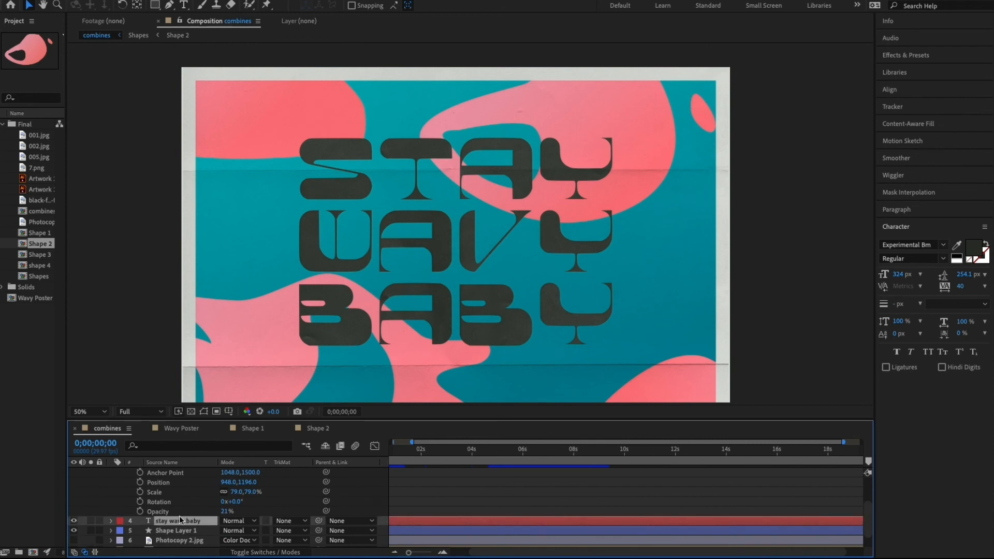
scroll(181, 507, up, 3)
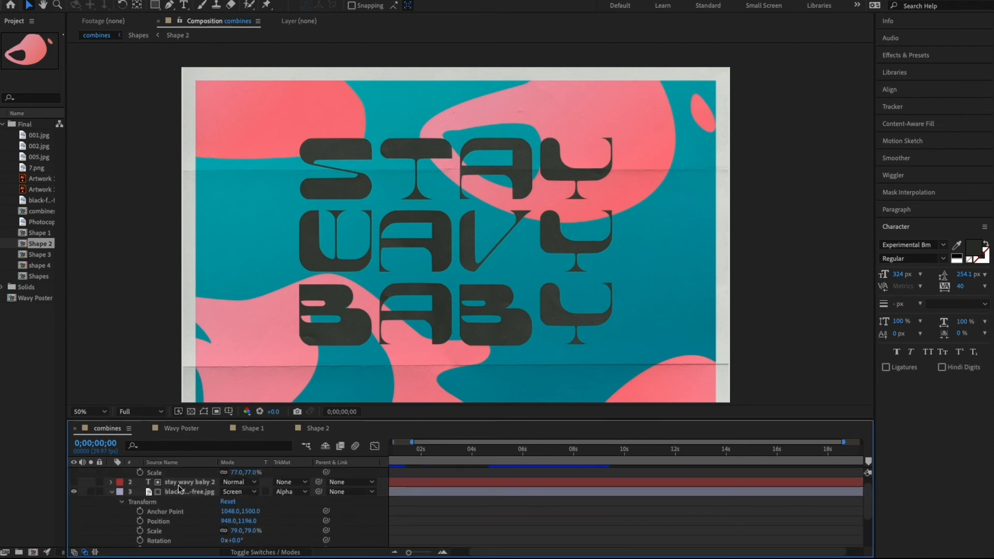
click(181, 484)
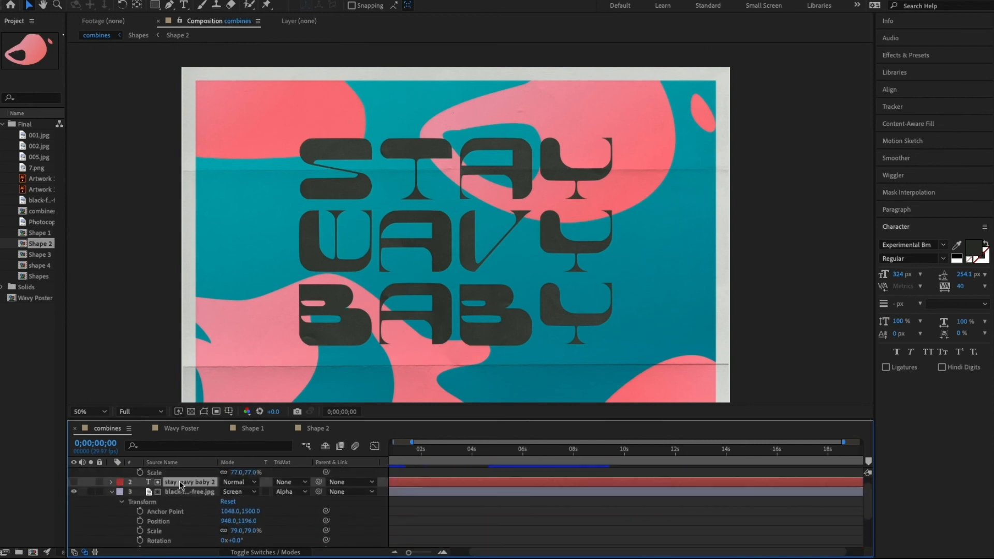
click(304, 491)
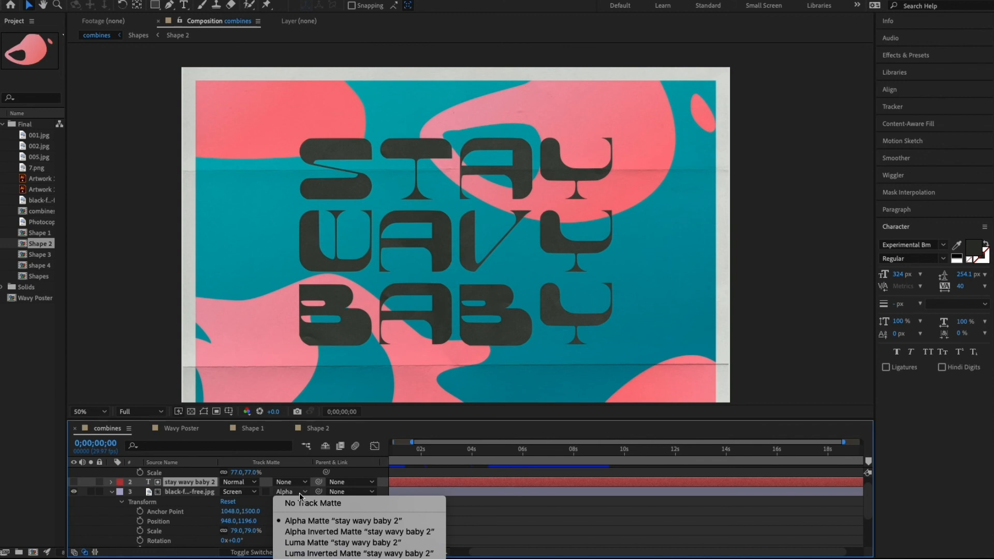
click(203, 493)
click(201, 493)
Scrub through the finished poster animation in the combines composition with the full poster framed
drag(481, 455, 744, 451)
scroll(465, 222, down, 2)
scroll(458, 240, up, 1)
scroll(458, 240, up, 1)
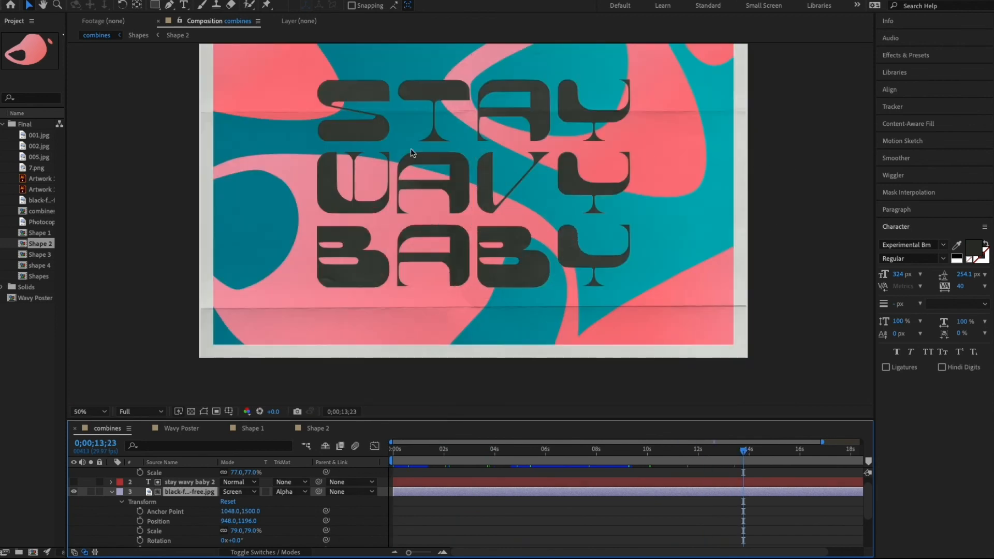
drag(630, 450, 537, 452)
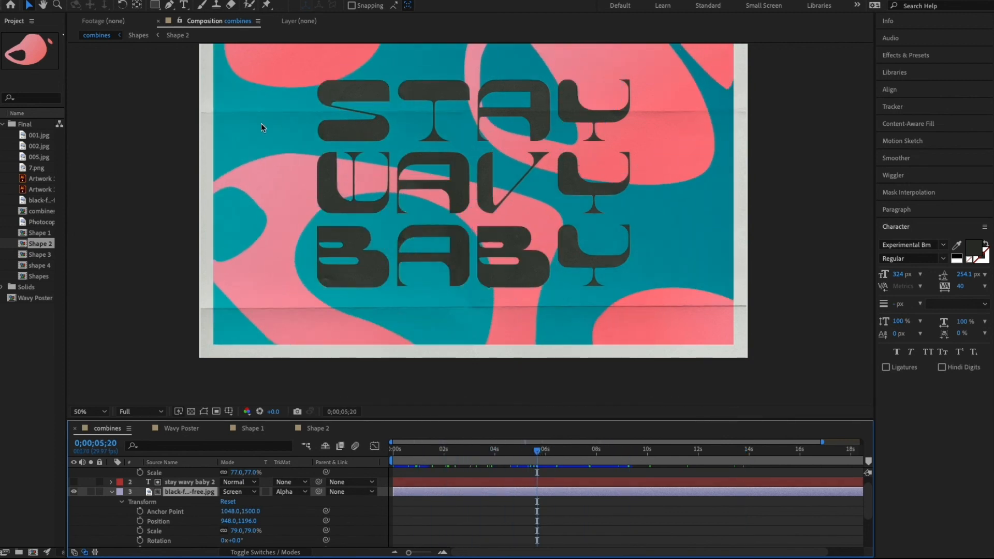
click(43, 5)
drag(403, 140, 401, 181)
drag(530, 457, 818, 453)
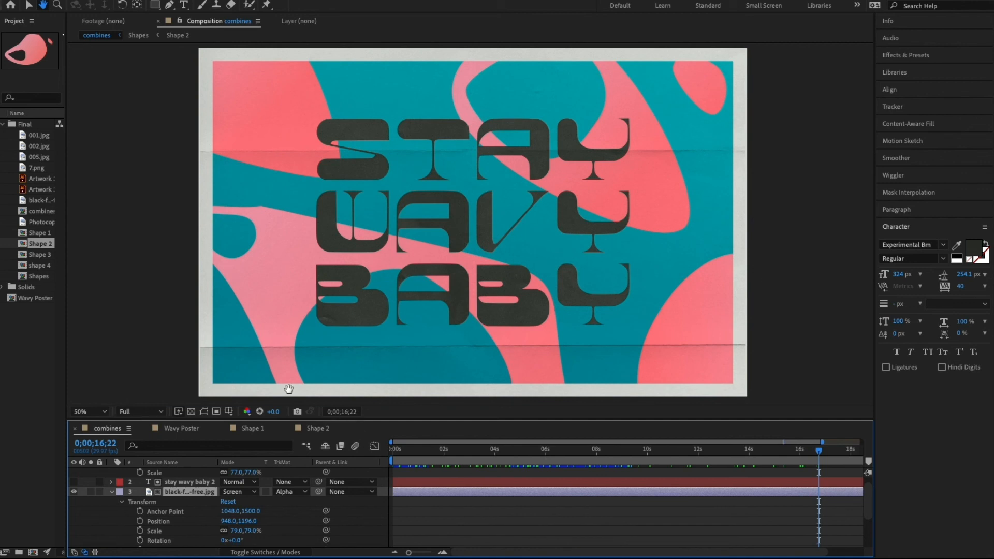